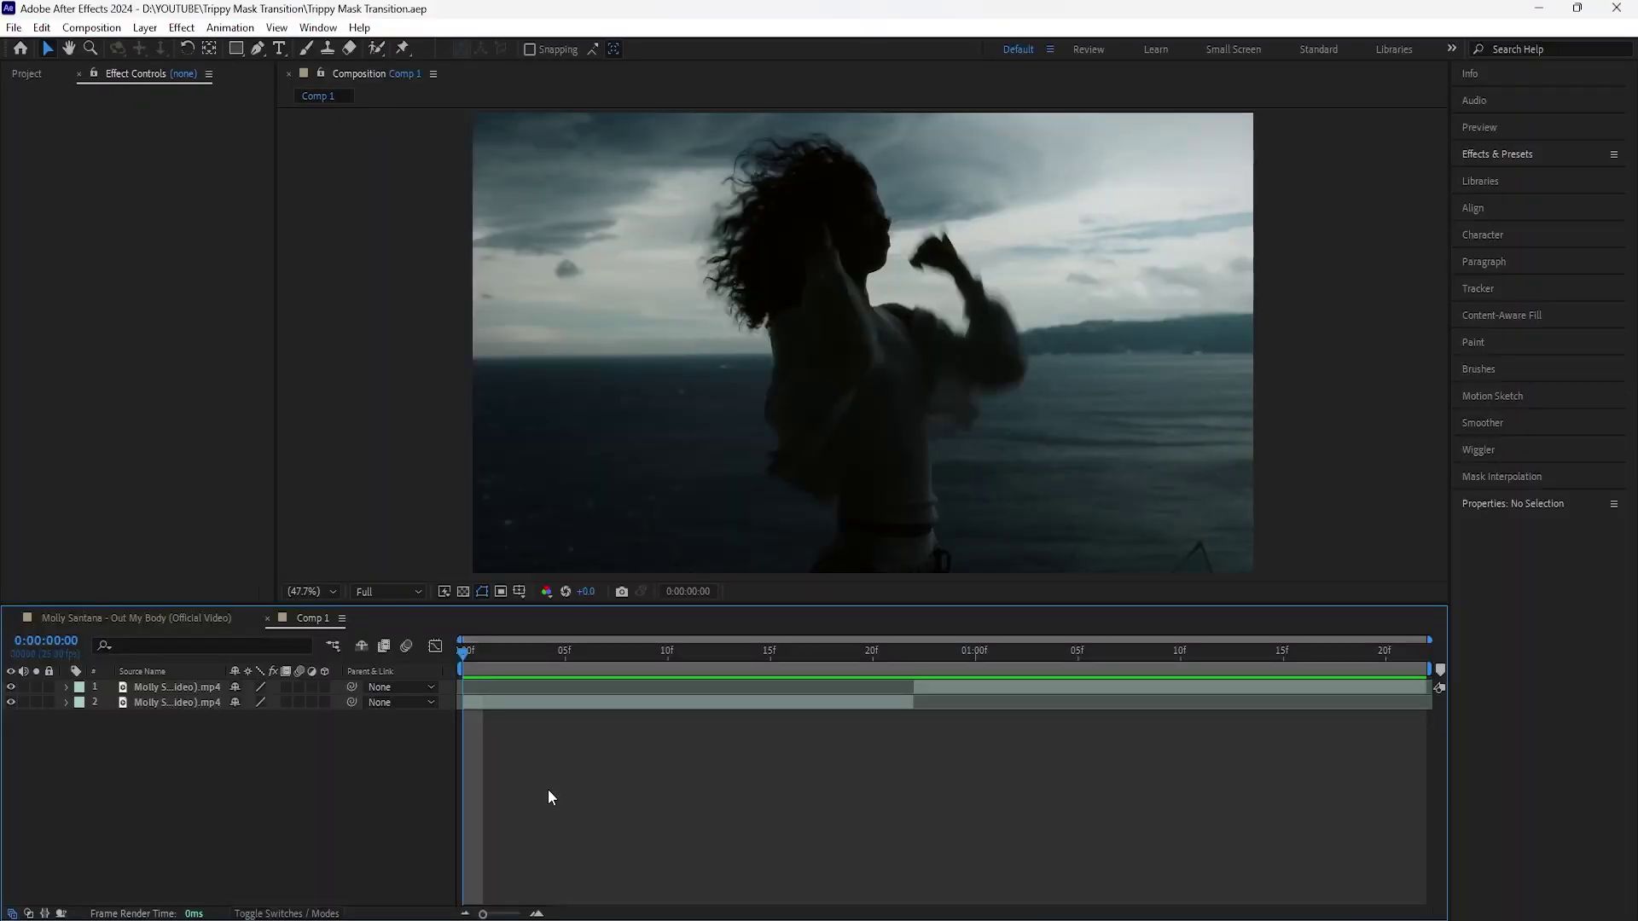
Split layer 2 at frame 16 and trim the new piece to start at frame 17
{"action": "key", "text": "space"}
{"action": "left_click_drag", "start_coordinate": [1186, 704], "coordinate": [909, 737]}
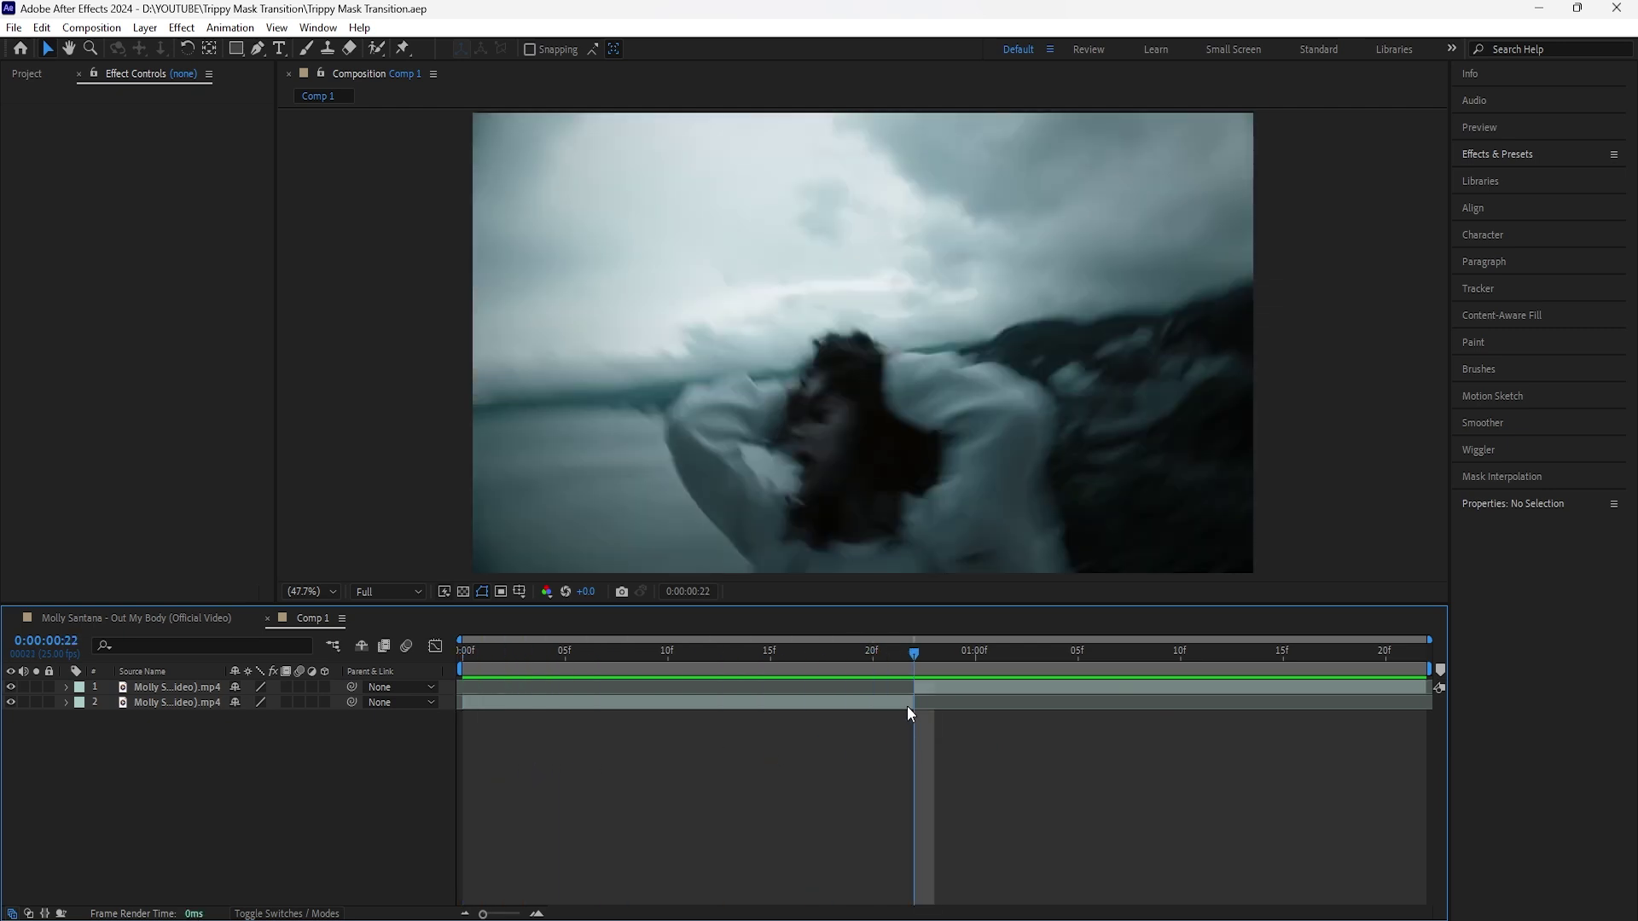
{"action": "left_click", "coordinate": [908, 704]}
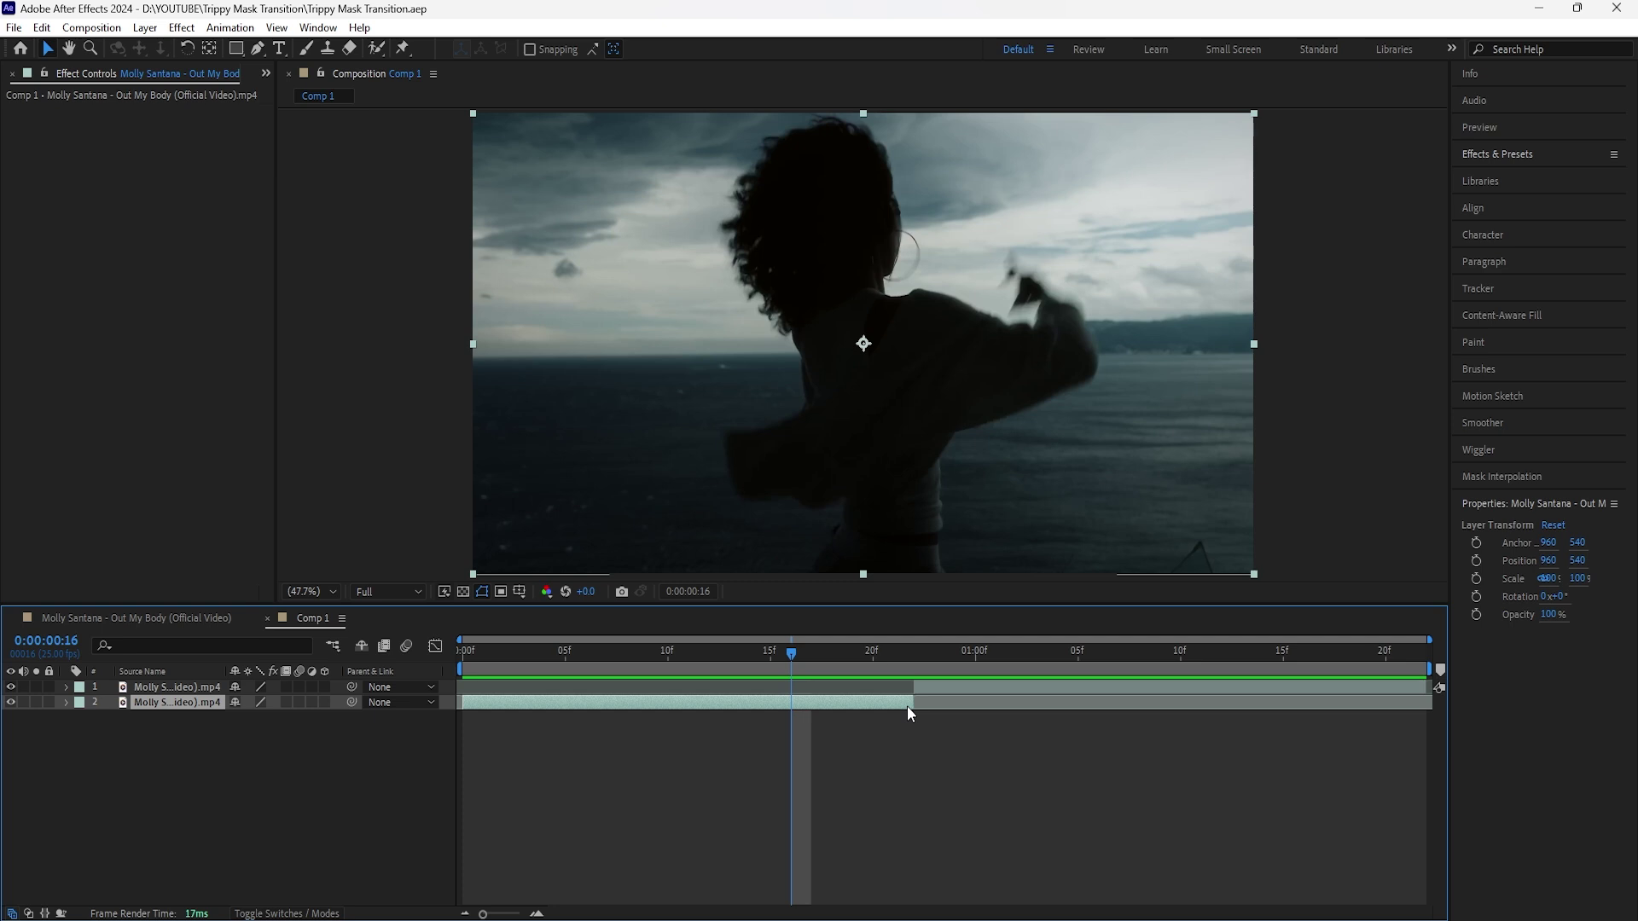
{"action": "key", "text": "ctrl+shift+d"}
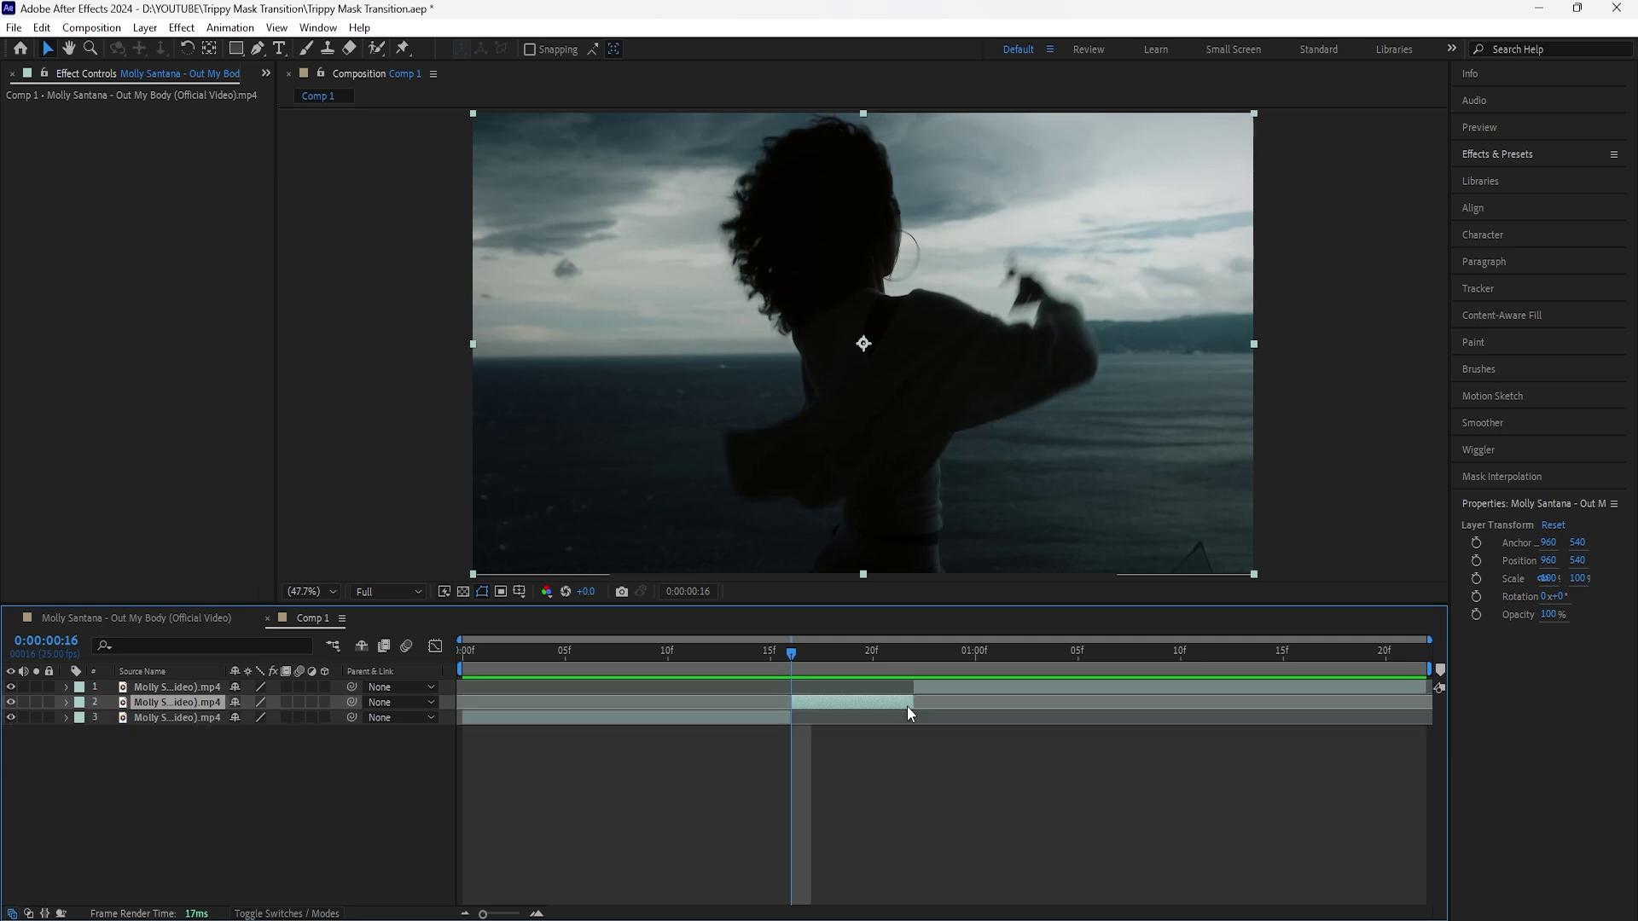
{"action": "key", "text": "Page_Down"}
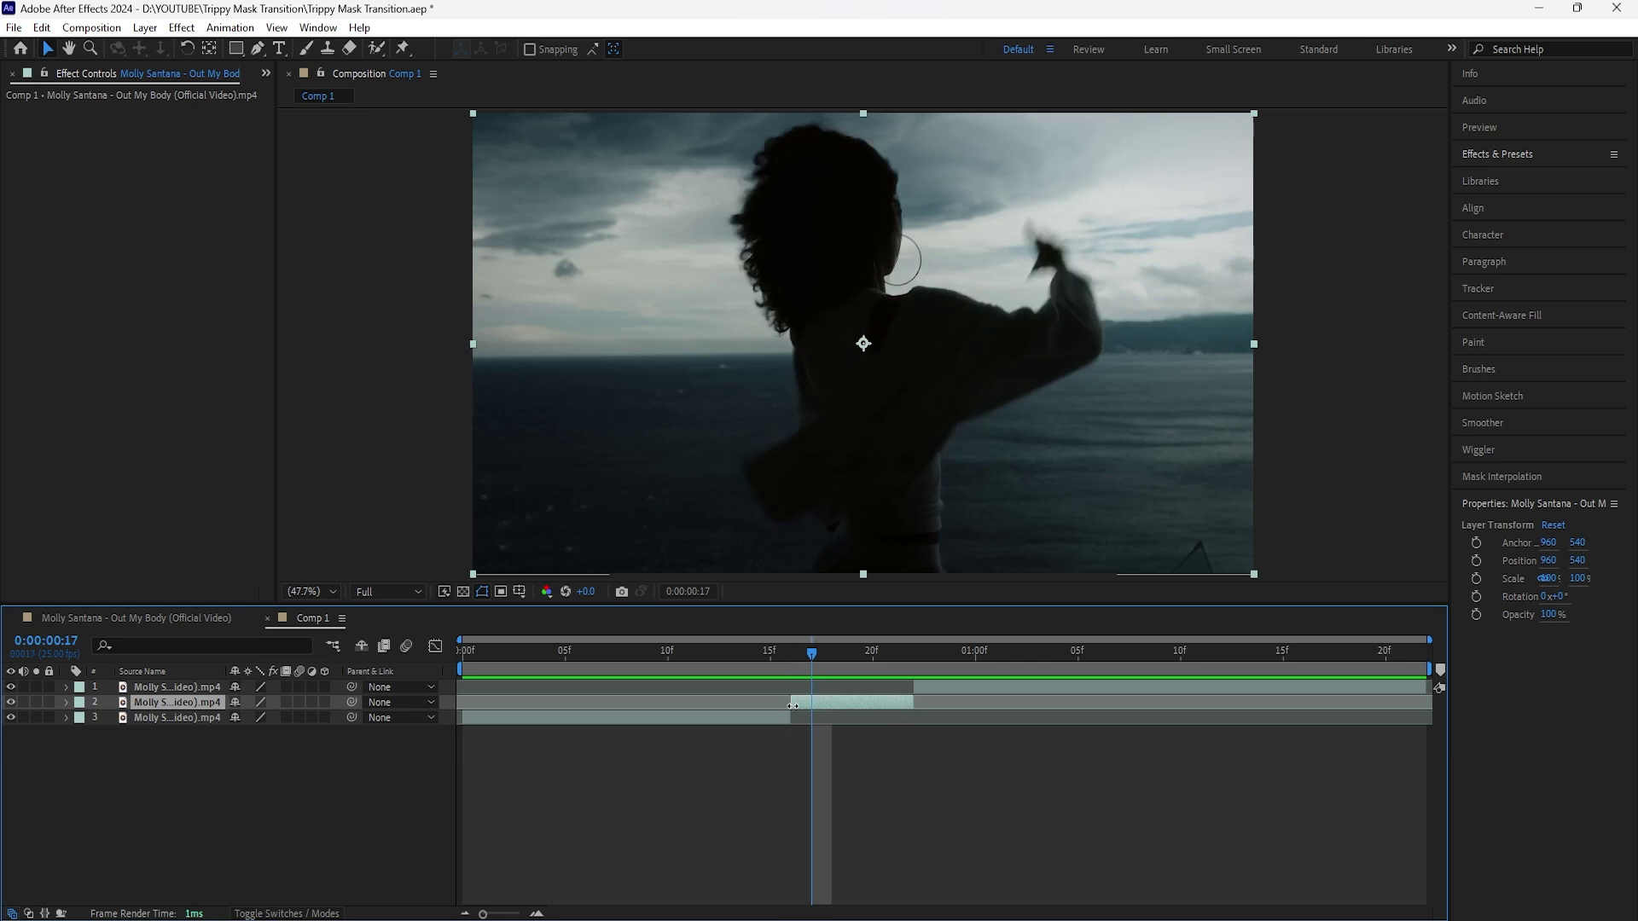
{"action": "left_click_drag", "start_coordinate": [796, 705], "coordinate": [811, 703]}
Split the clip again at frame 18 and select the one-frame piece on layer 3
{"action": "key", "text": "Page_Up"}
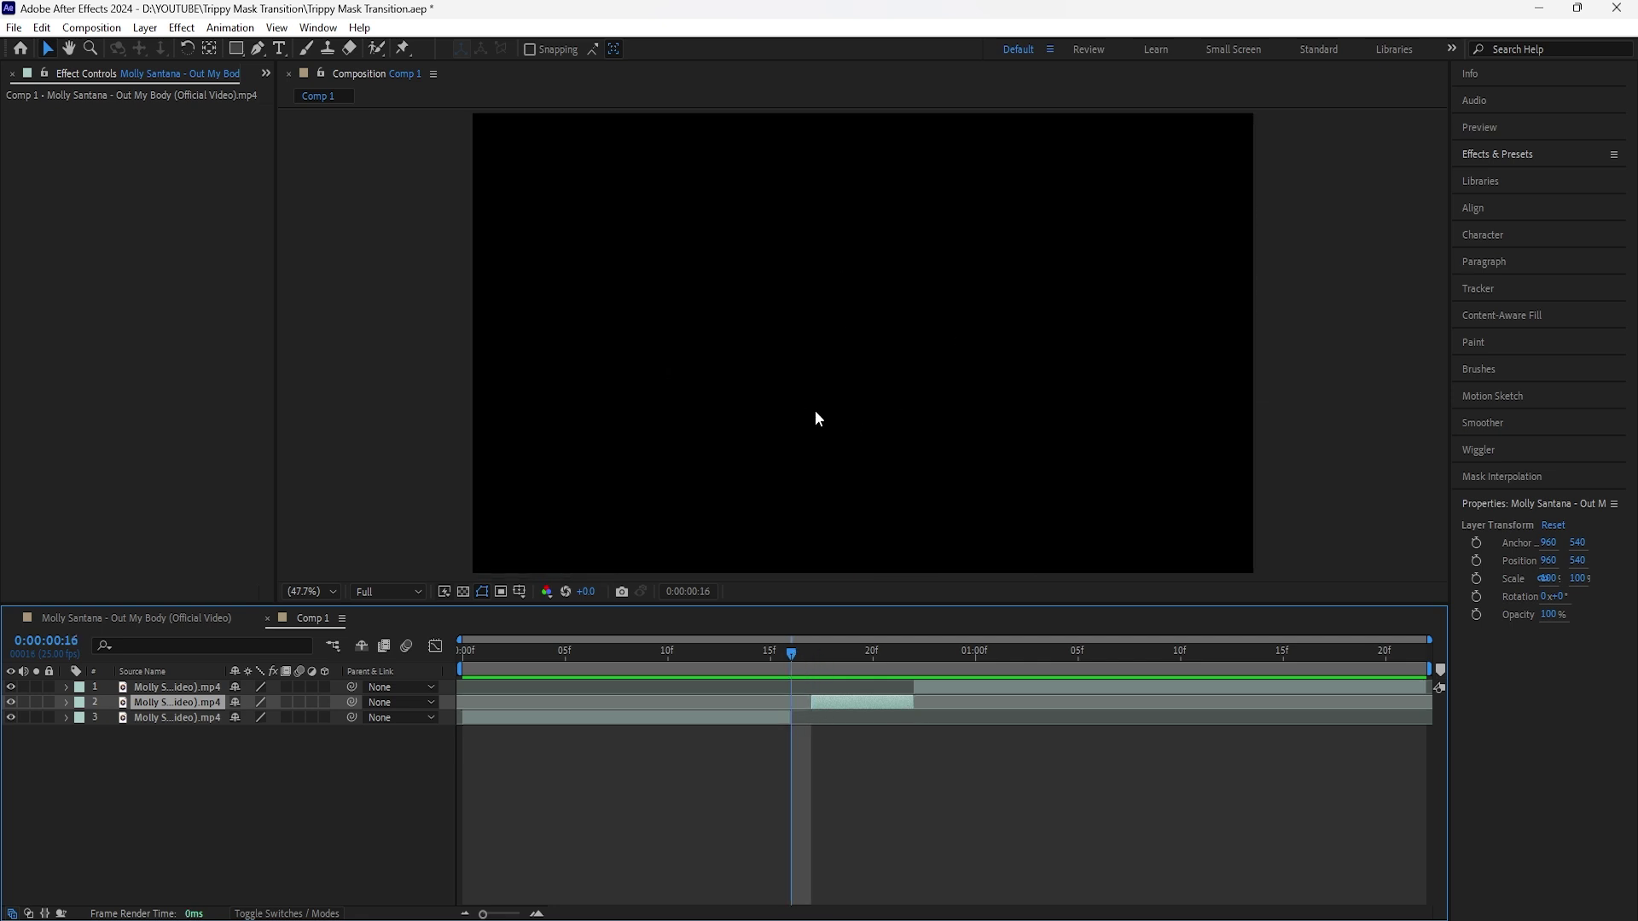
{"action": "left_click_drag", "start_coordinate": [796, 652], "coordinate": [809, 651]}
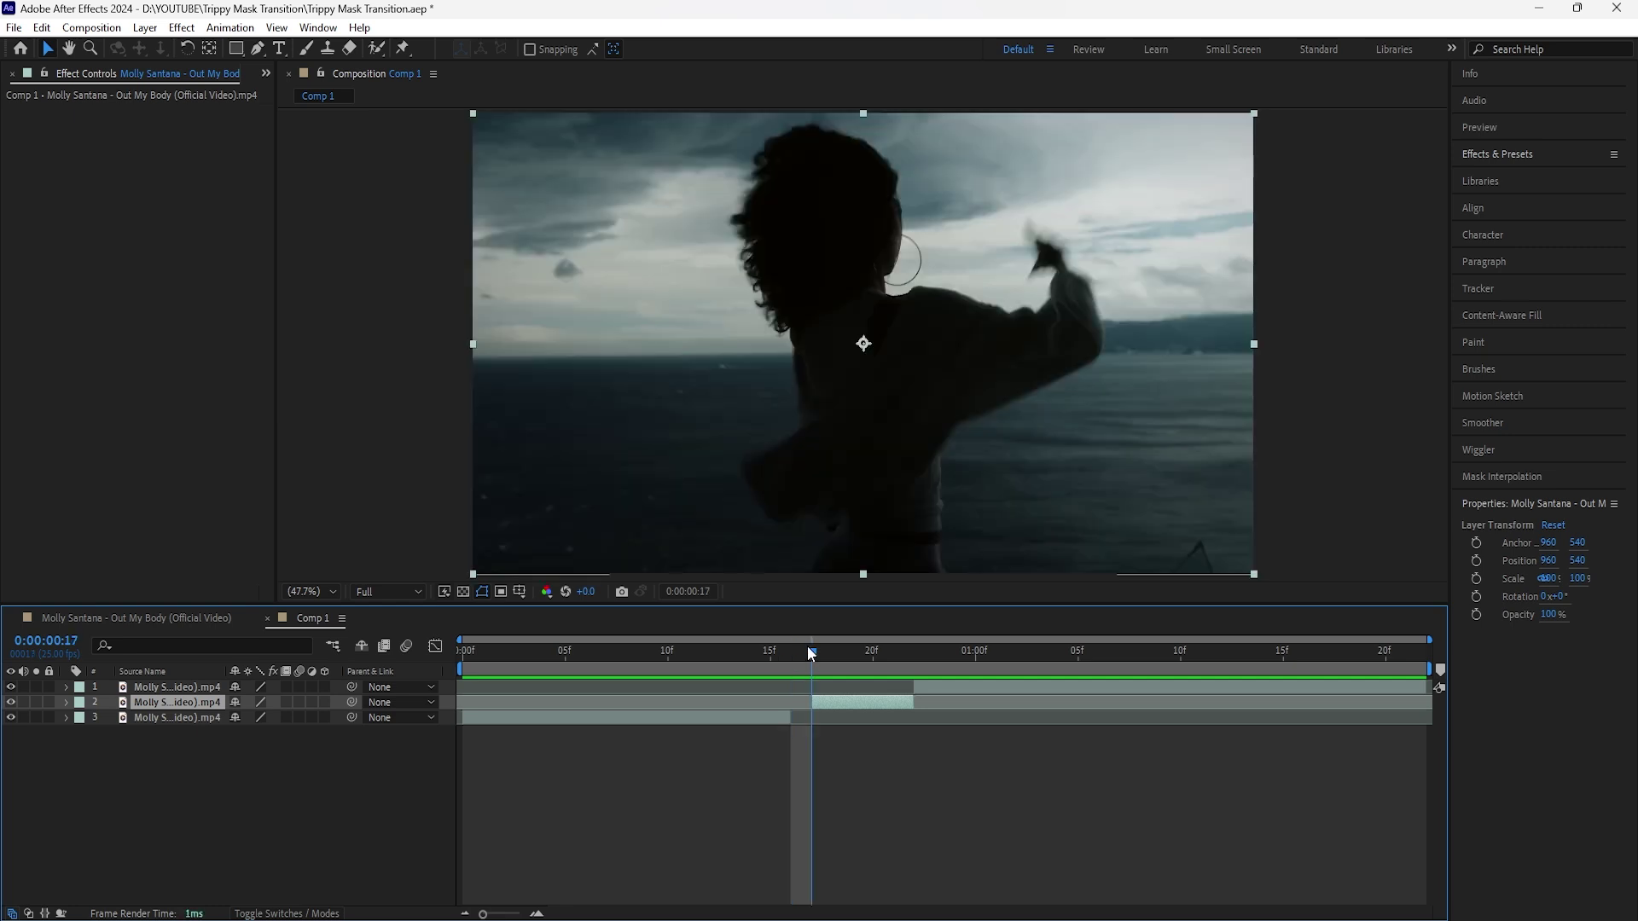
{"action": "key", "text": "Page_Up"}
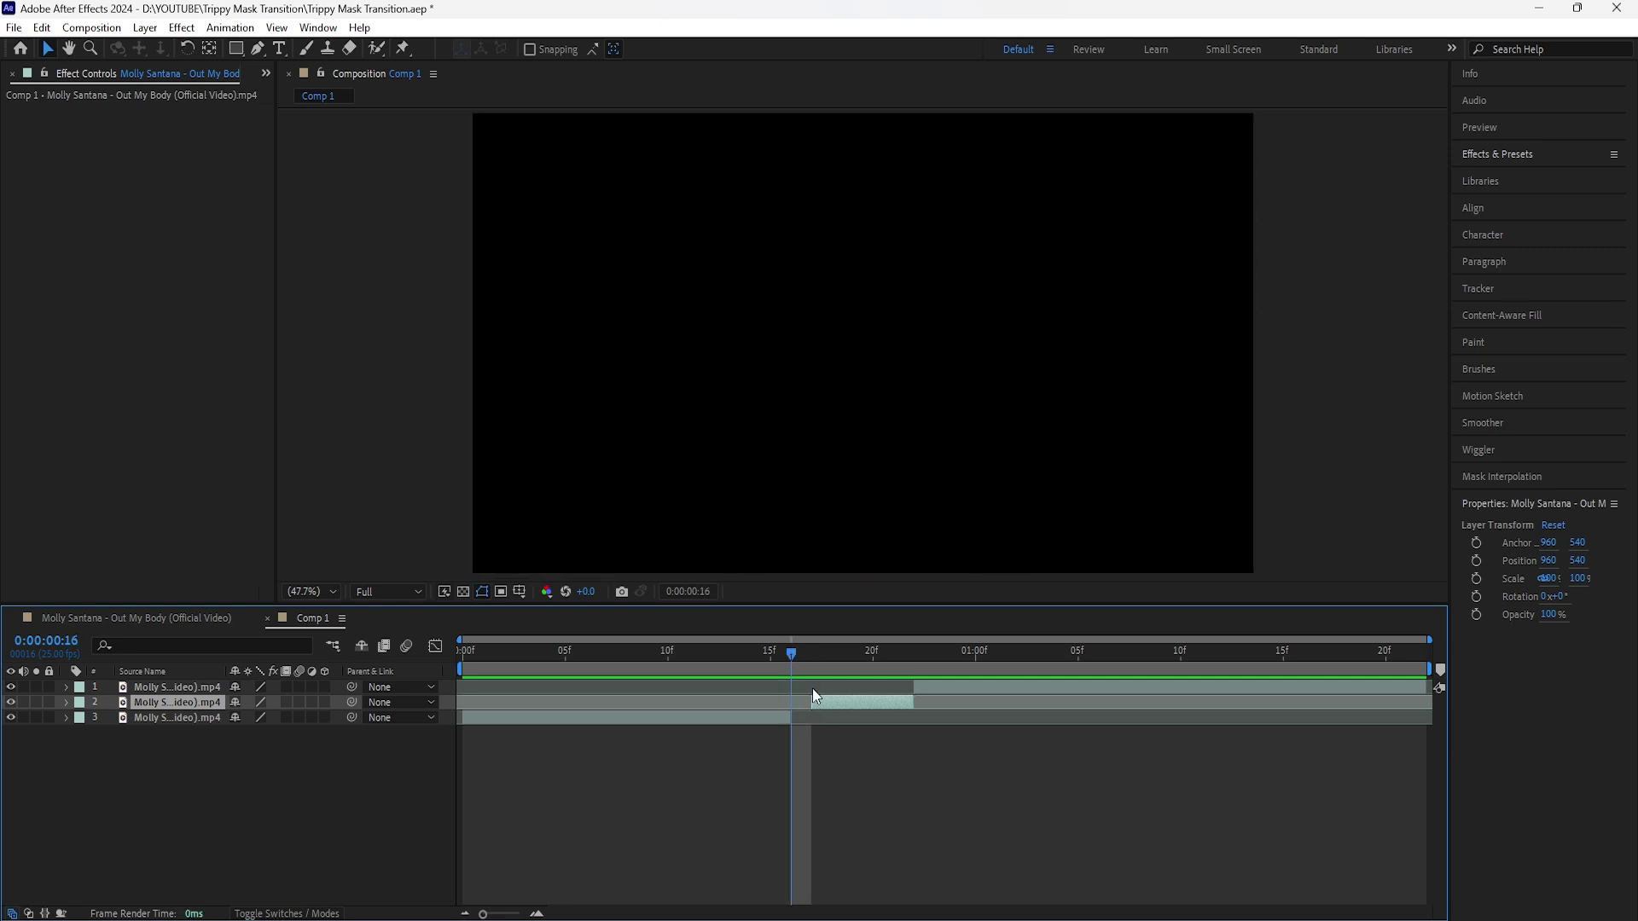
{"action": "left_click", "coordinate": [824, 656]}
{"action": "key", "text": "ctrl+shift+d"}
{"action": "key", "text": "Page_Up"}
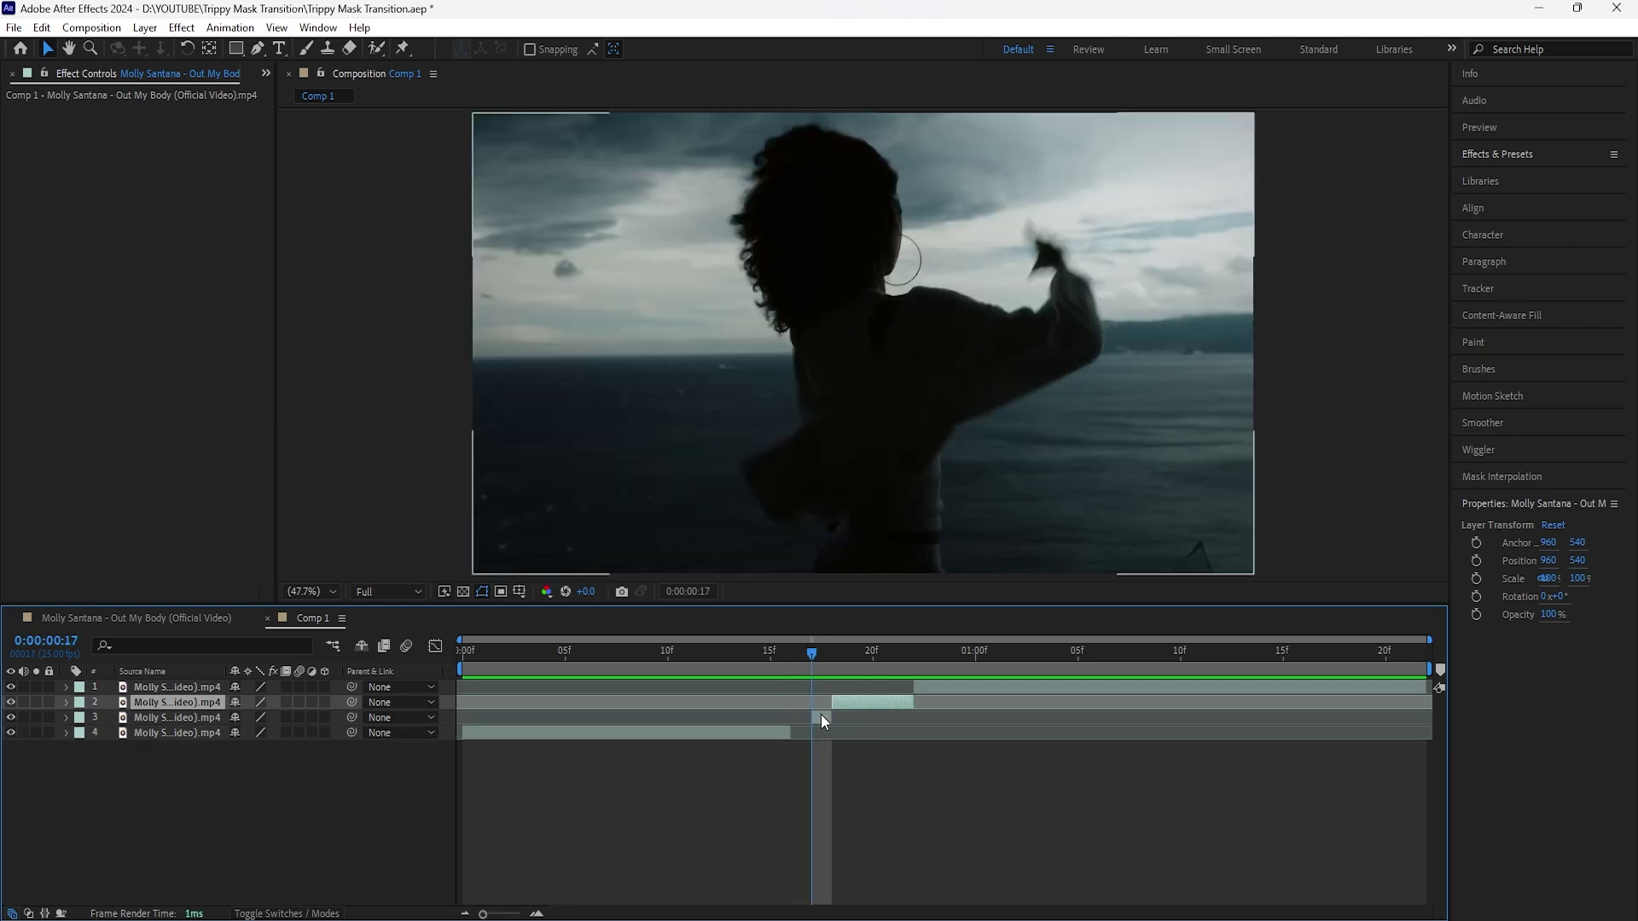
{"action": "left_click", "coordinate": [821, 714]}
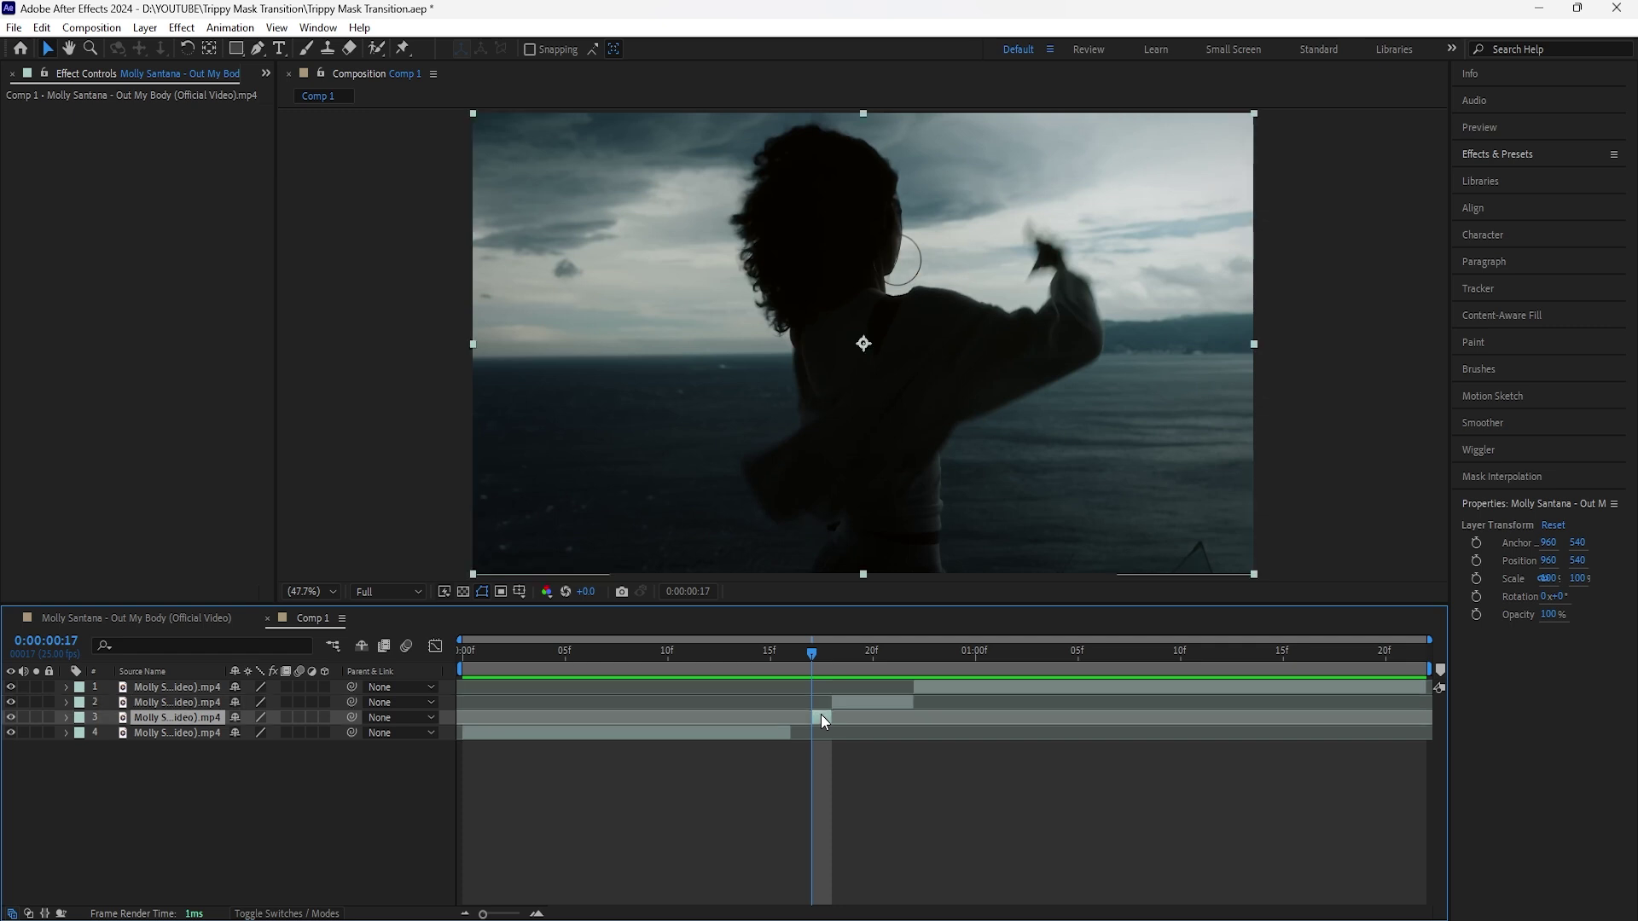
Apply Mosaic to layer 3 with 200 horizontal and 200 vertical blocks
{"action": "left_click_drag", "start_coordinate": [1513, 303], "coordinate": [519, 273]}
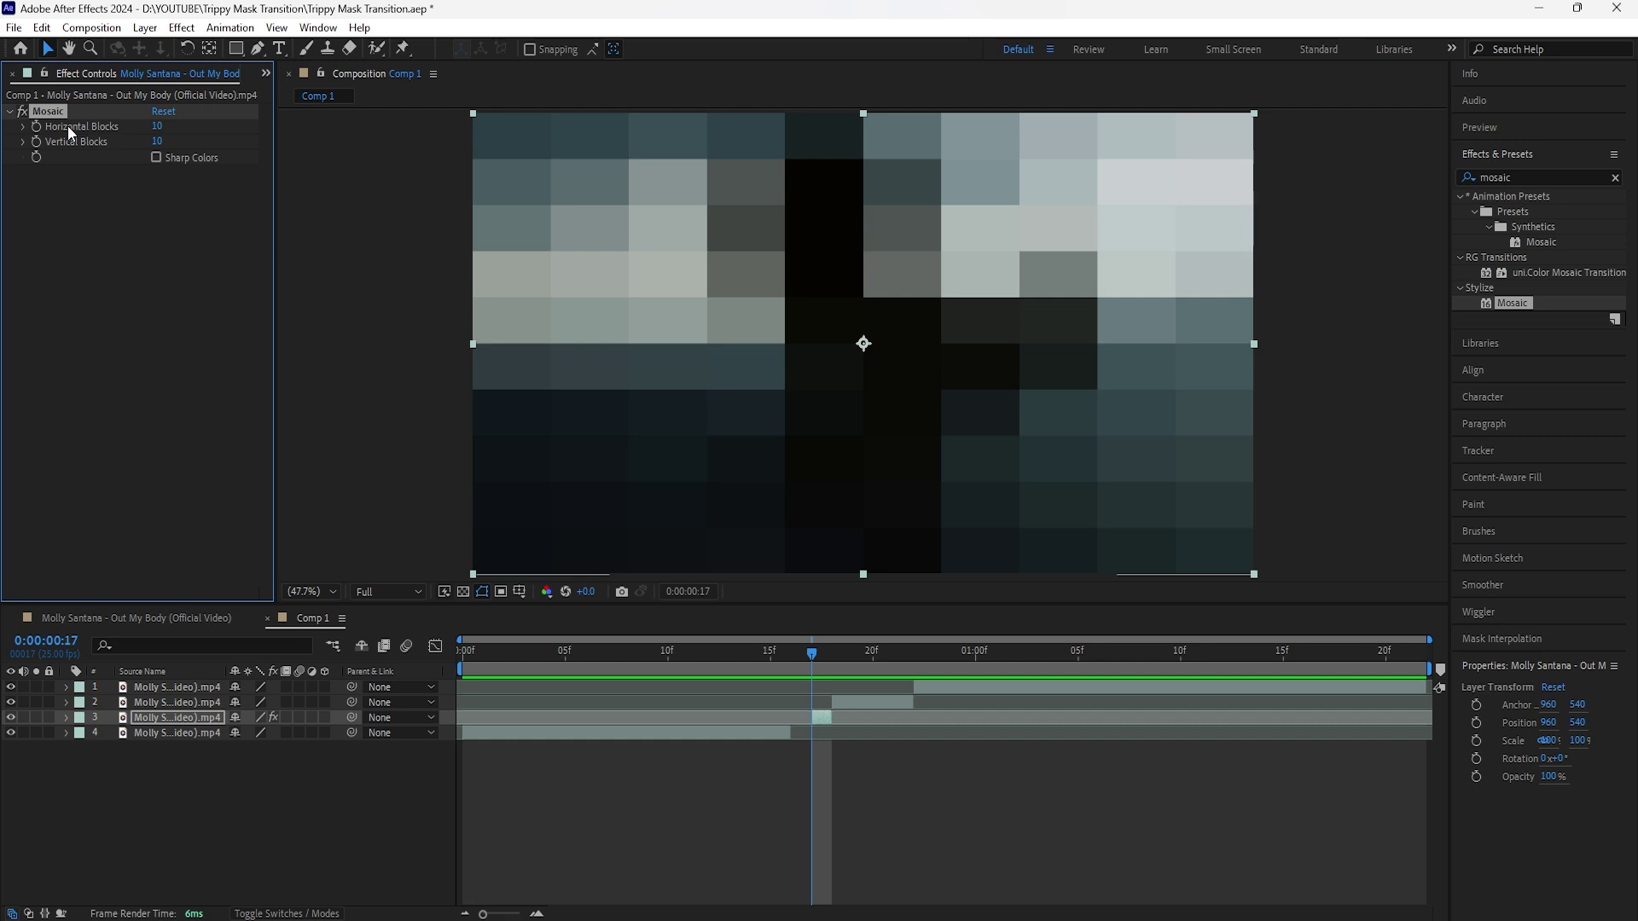
{"action": "left_click", "coordinate": [158, 127]}
{"action": "type", "text": "200"}
{"action": "key", "text": "Tab"}
{"action": "type", "text": "200"}
{"action": "key", "text": "Return"}
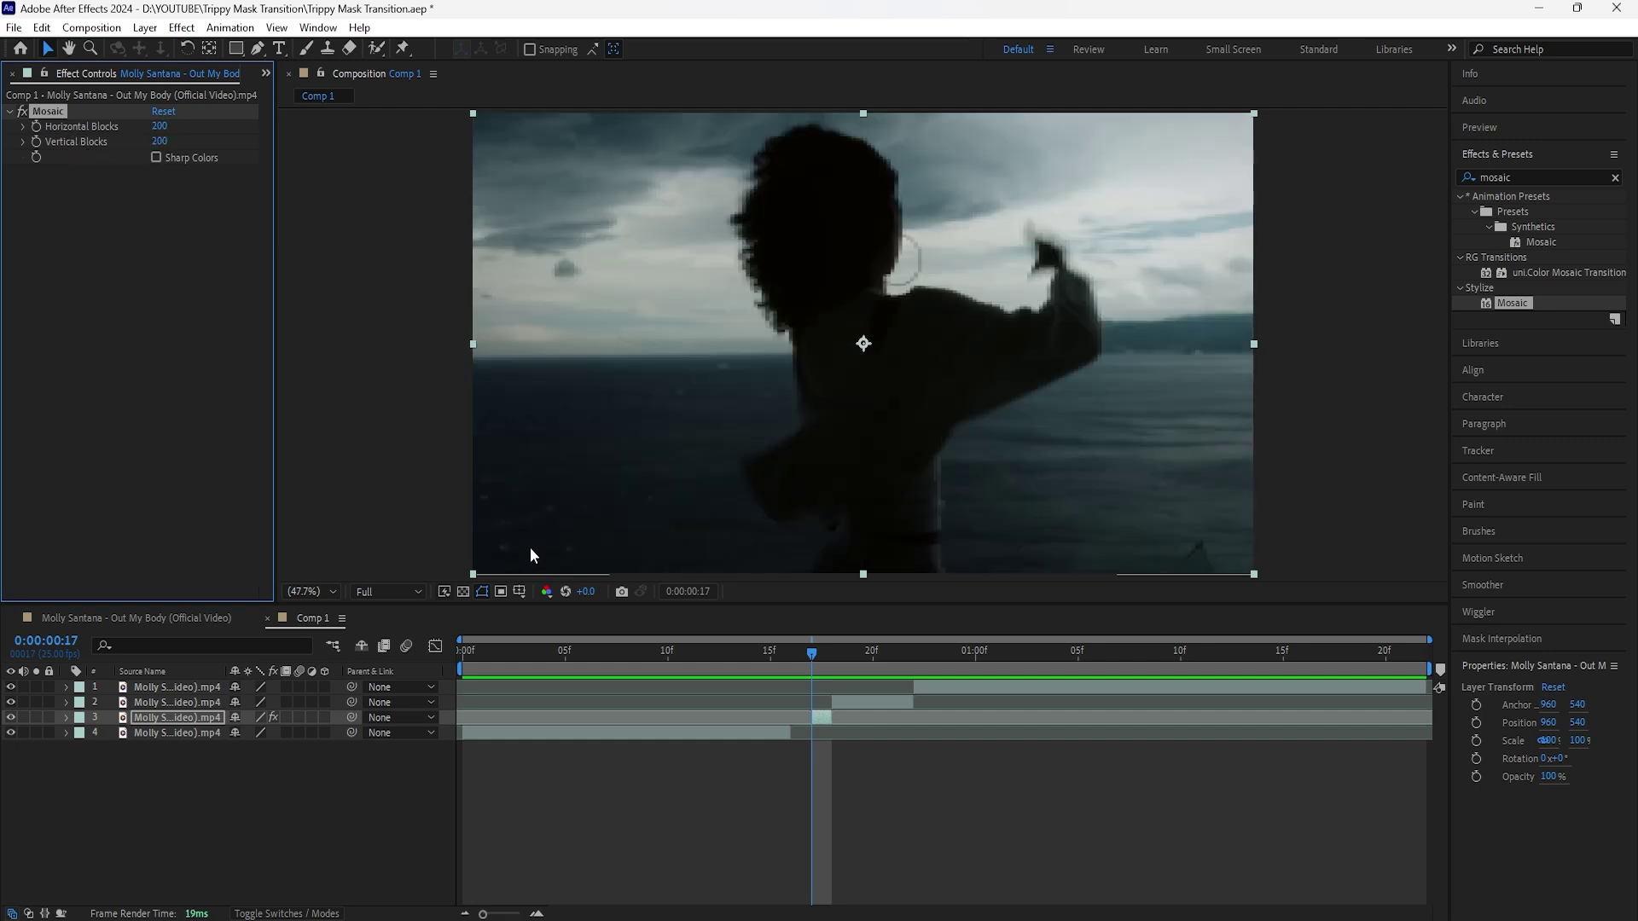
Draw a rectangular mask over the upper part of the frame using the proportional grid
{"action": "left_click", "coordinate": [520, 591]}
{"action": "left_click", "coordinate": [601, 632]}
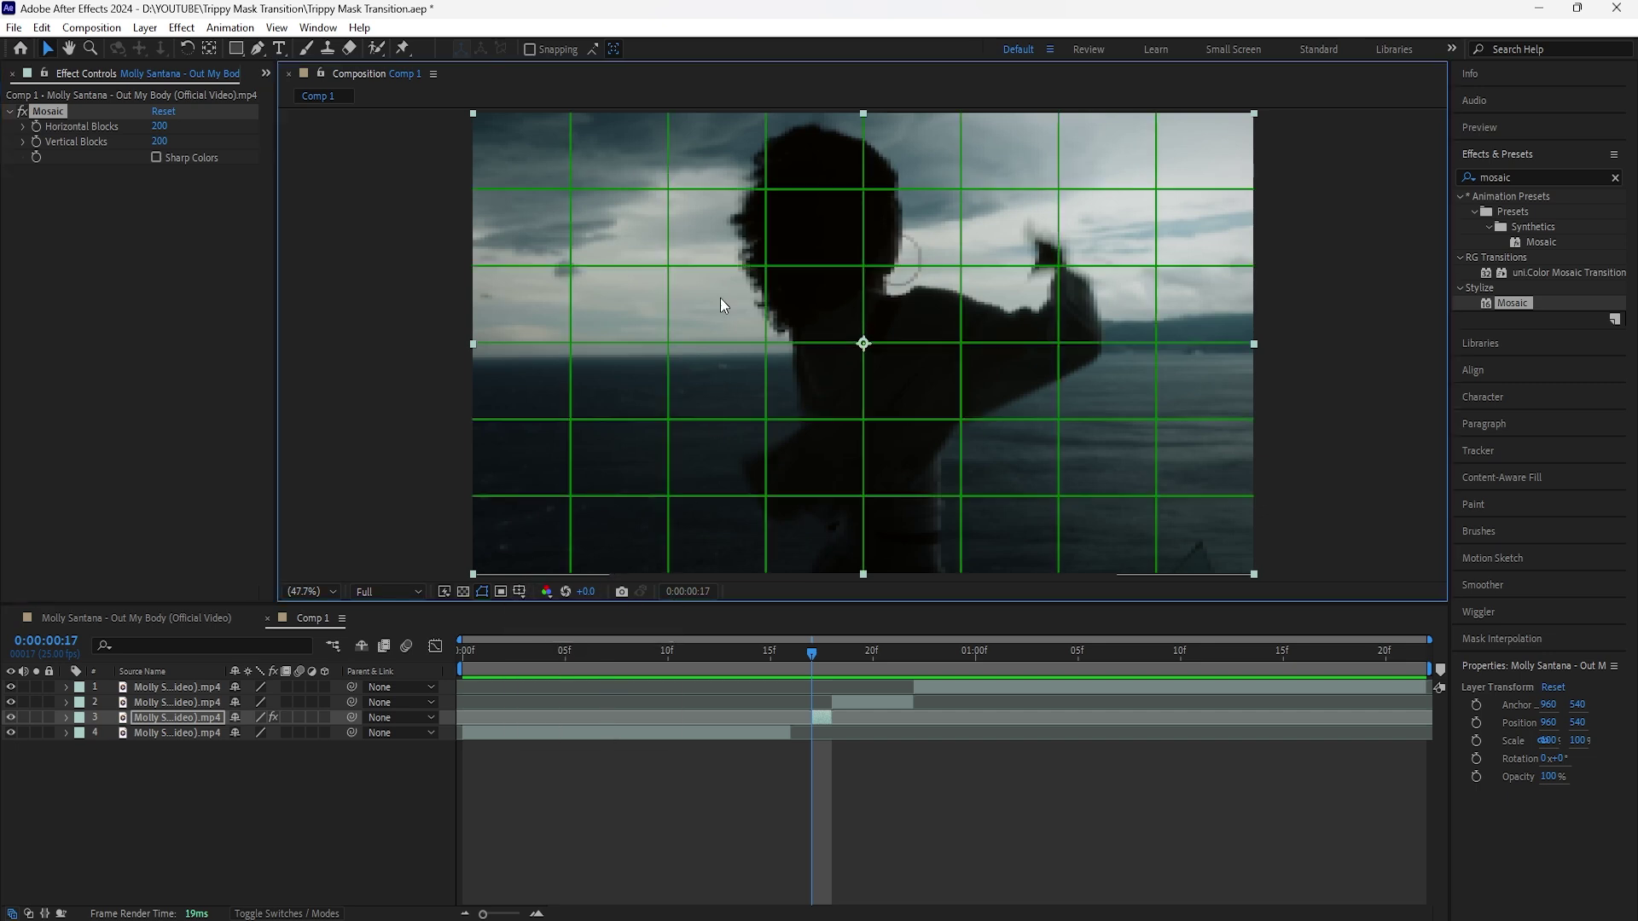
{"action": "left_click", "coordinate": [237, 49]}
{"action": "key", "text": "comma"}
{"action": "key", "text": "comma"}
{"action": "left_click_drag", "start_coordinate": [651, 181], "coordinate": [1087, 325]}
{"action": "left_click", "coordinate": [311, 591]}
{"action": "left_click", "coordinate": [320, 678]}
{"action": "left_click", "coordinate": [519, 591]}
{"action": "left_click", "coordinate": [577, 639]}
Select the second clip layer and move to frame 19
{"action": "key", "text": "v"}
{"action": "left_click", "coordinate": [821, 652]}
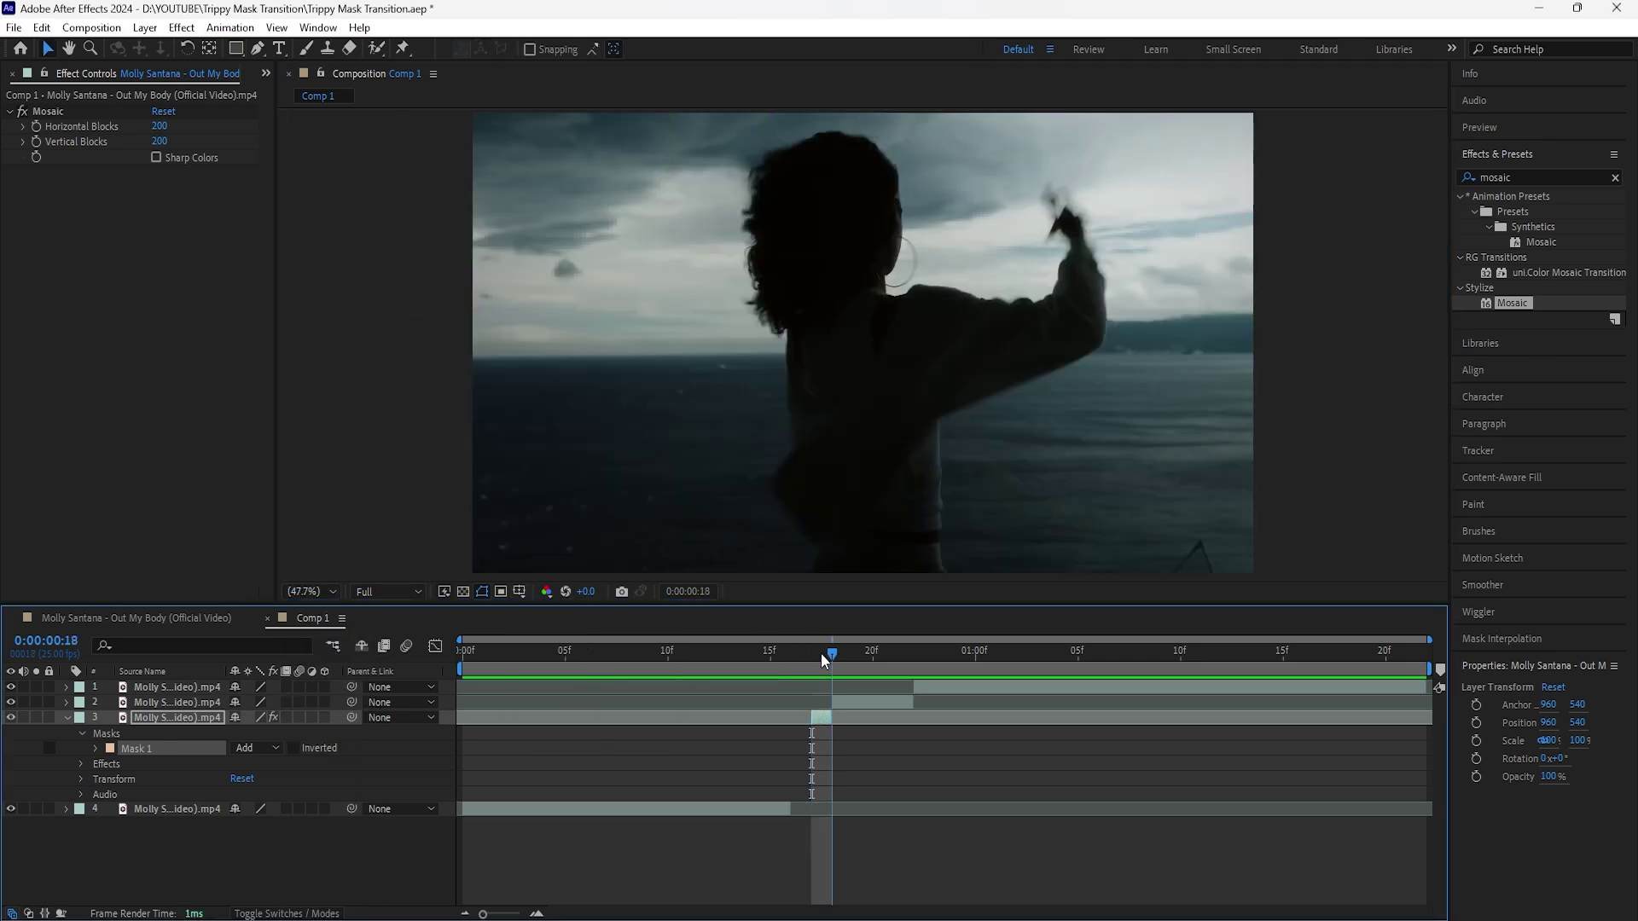
{"action": "left_click", "coordinate": [840, 702]}
{"action": "key", "text": "Page_Down"}
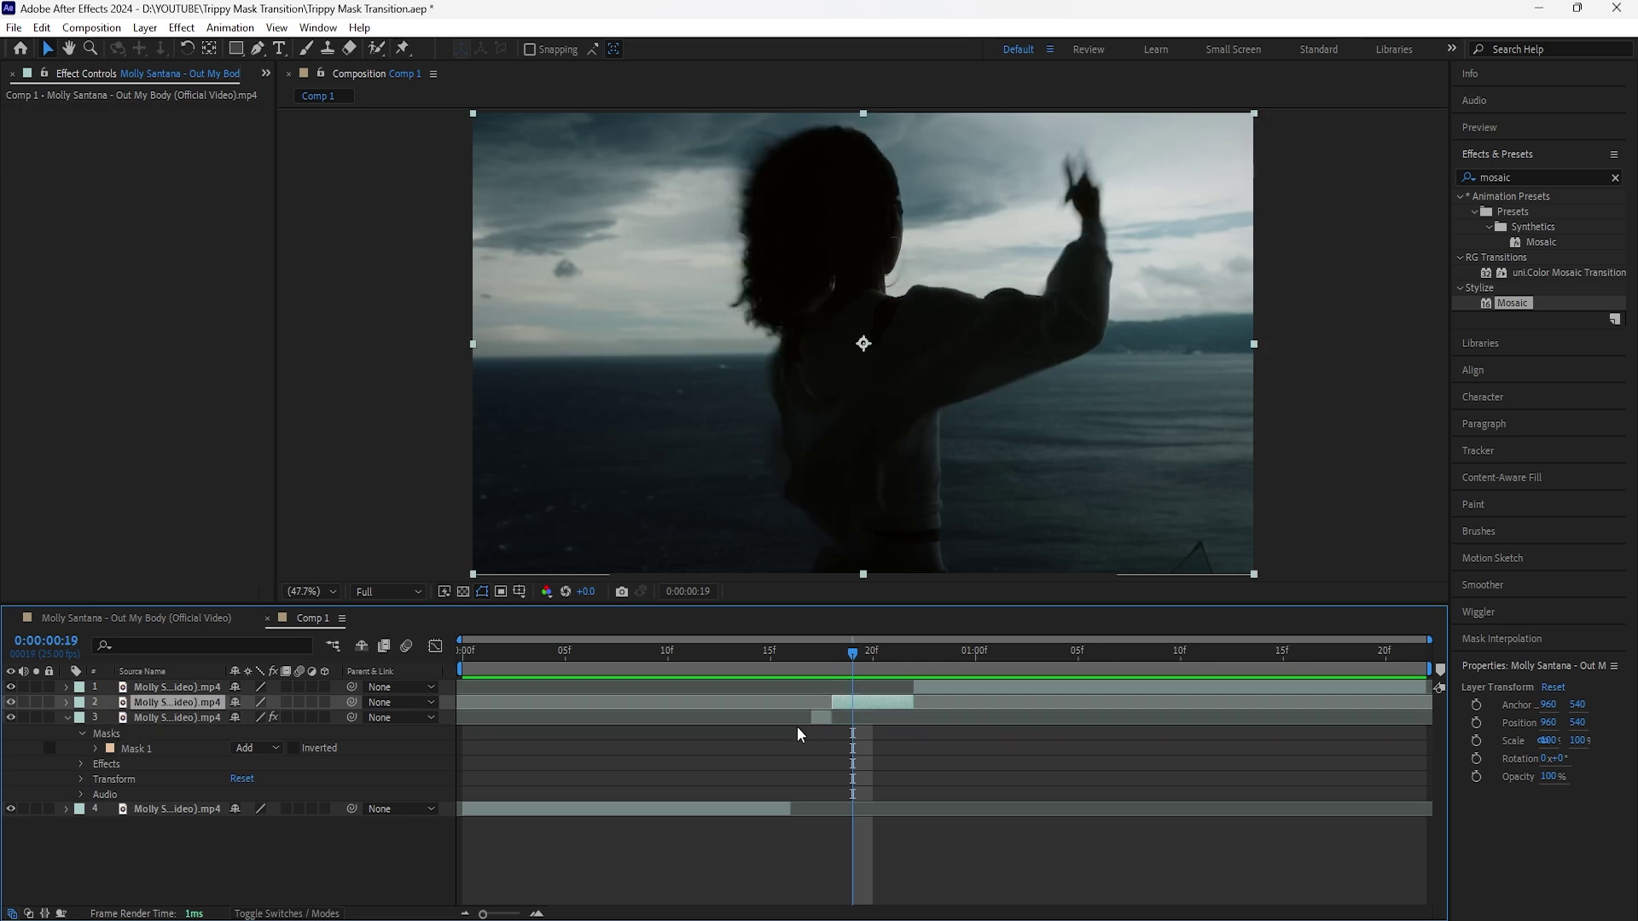
Split the clip at frame 19 and raise layer 3's Noise amount to about 27%
{"action": "key", "text": "ctrl+shift+d"}
{"action": "key", "text": "Page_Up"}
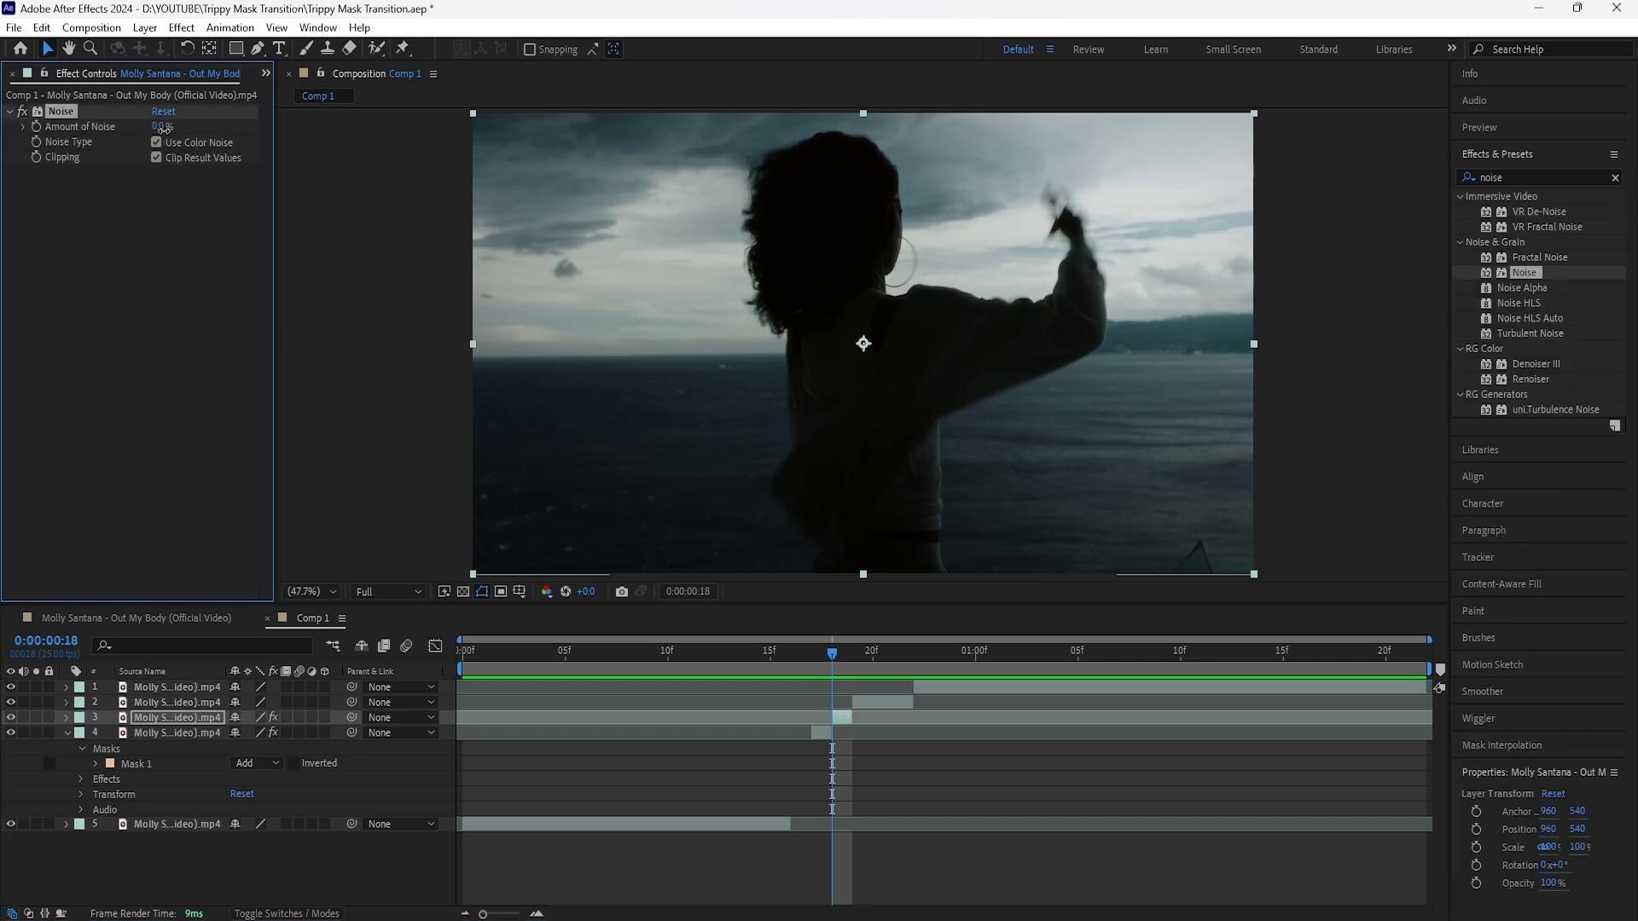
{"action": "left_click_drag", "start_coordinate": [175, 128], "coordinate": [183, 127]}
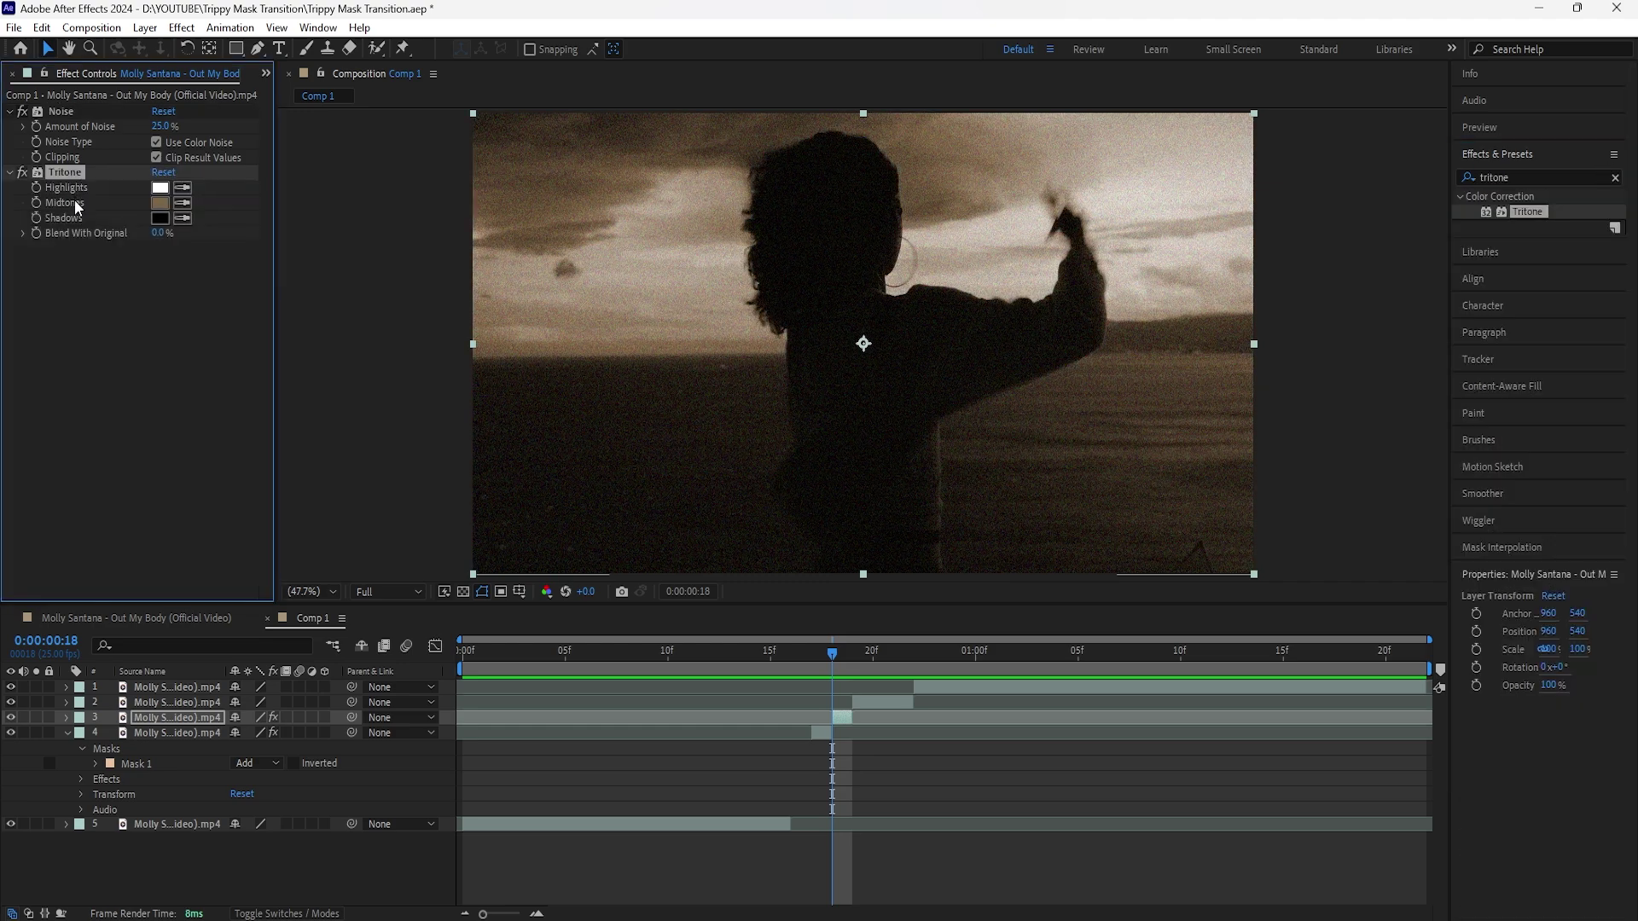
Tint layer 3 with cyan Tritone midtones and darken it with Curves
{"action": "left_click", "coordinate": [22, 172]}
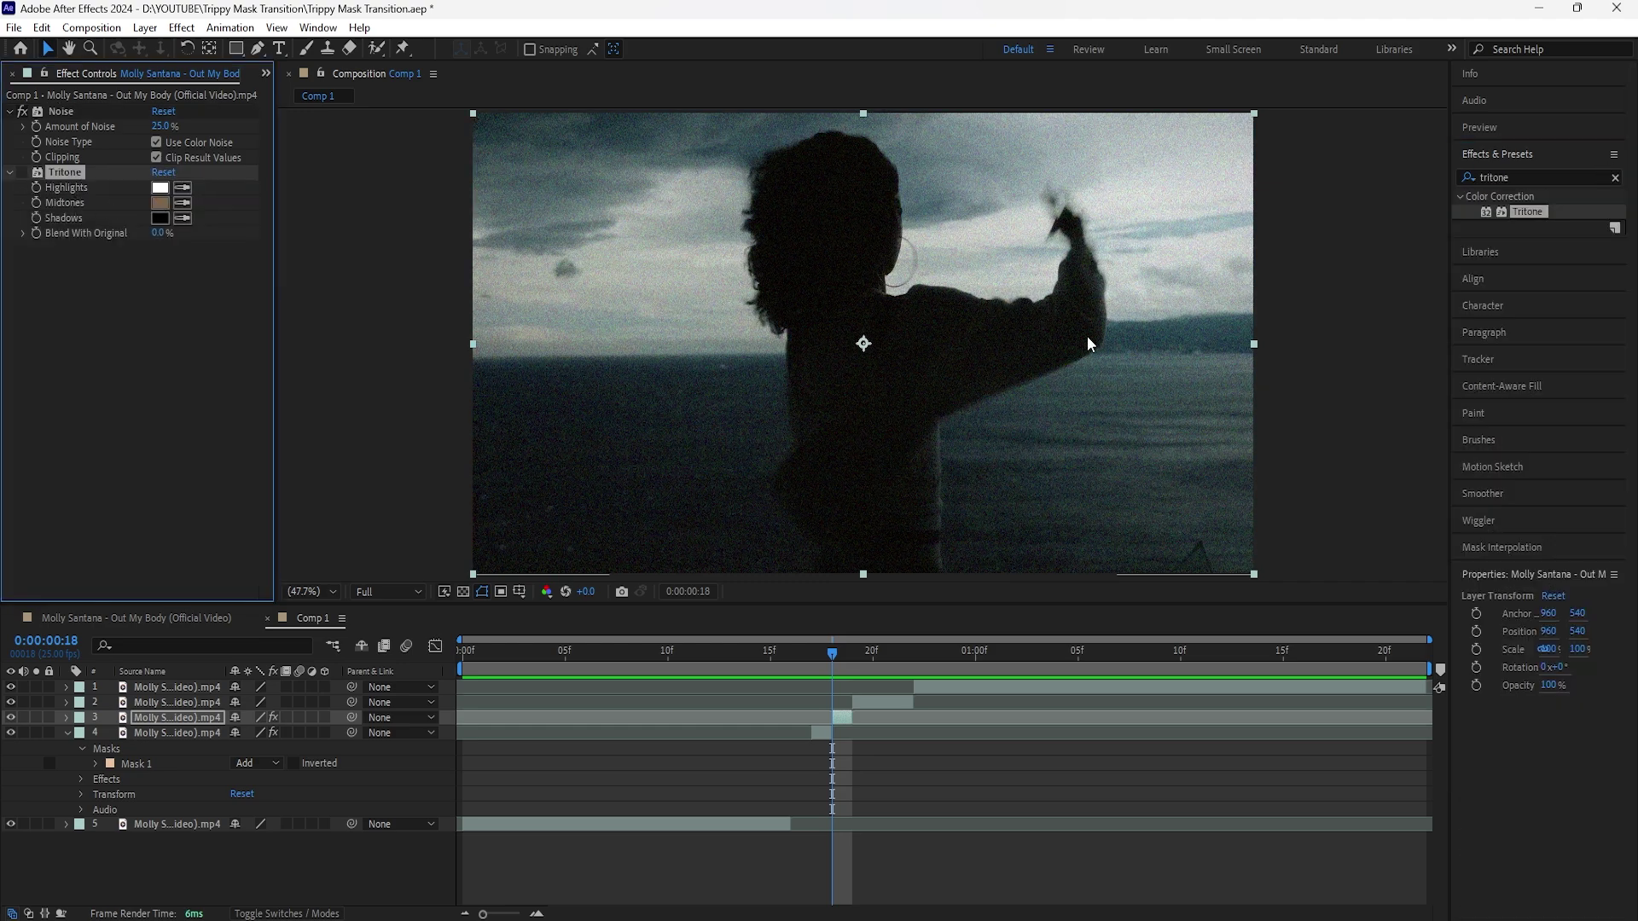
{"action": "left_click", "coordinate": [23, 171]}
{"action": "left_click", "coordinate": [159, 206]}
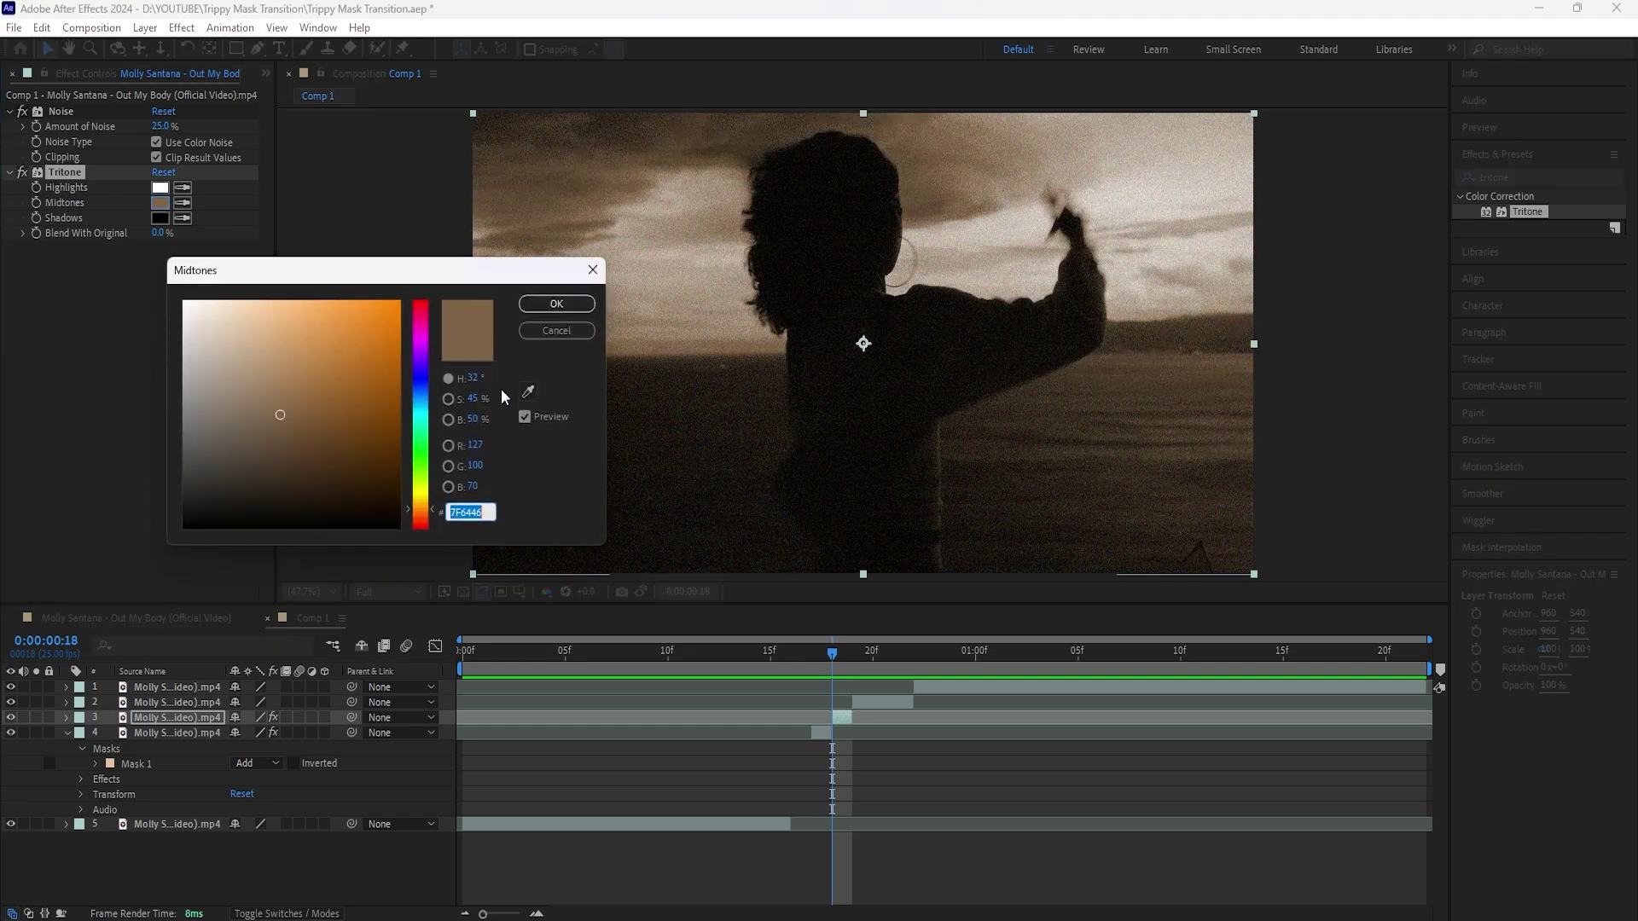
{"action": "left_click", "coordinate": [426, 418]}
{"action": "left_click", "coordinate": [268, 360]}
{"action": "left_click", "coordinate": [540, 302]}
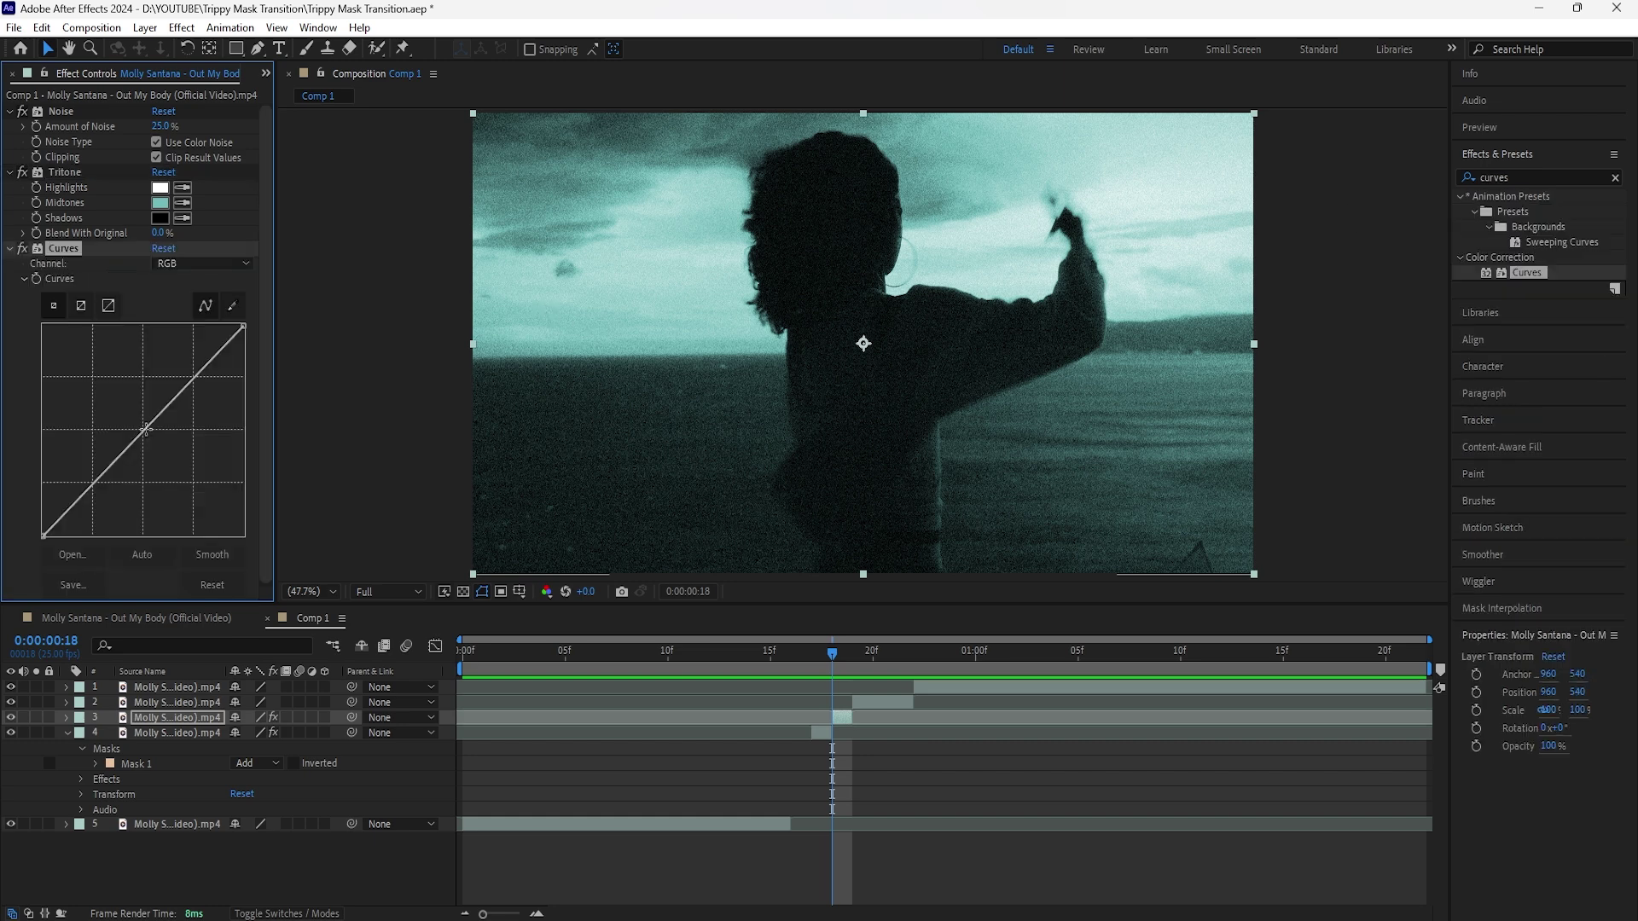
{"action": "left_click_drag", "start_coordinate": [162, 411], "coordinate": [170, 448]}
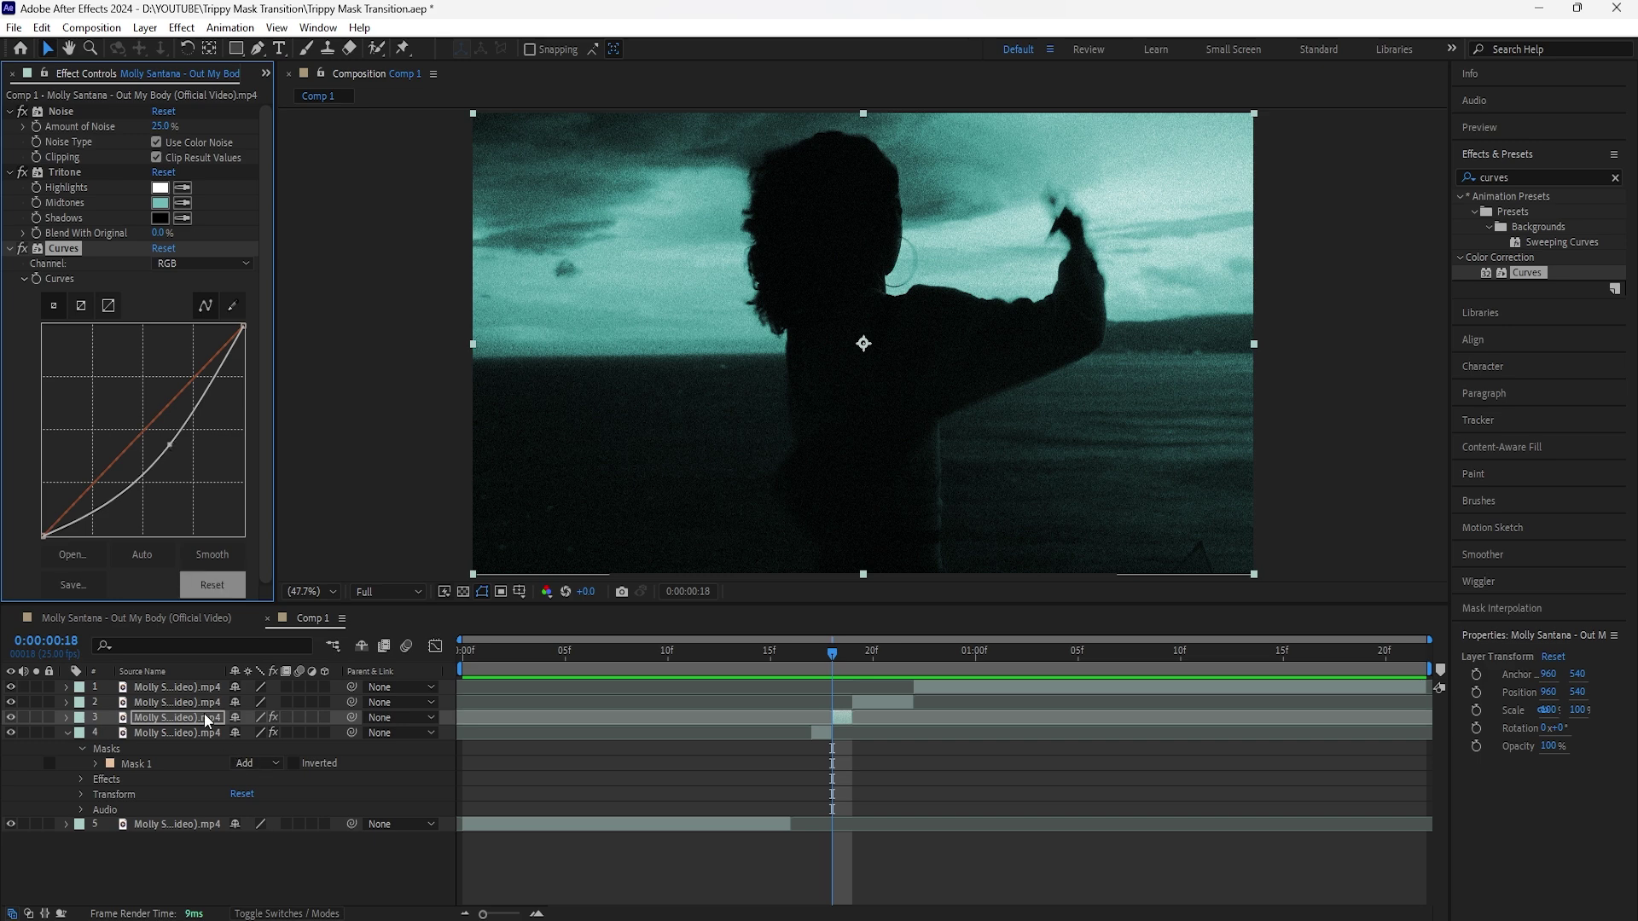
Zoom layer 3 to 120% Scale and check the frames 17–18 cut
{"action": "left_click", "coordinate": [67, 733]}
{"action": "key", "text": "s"}
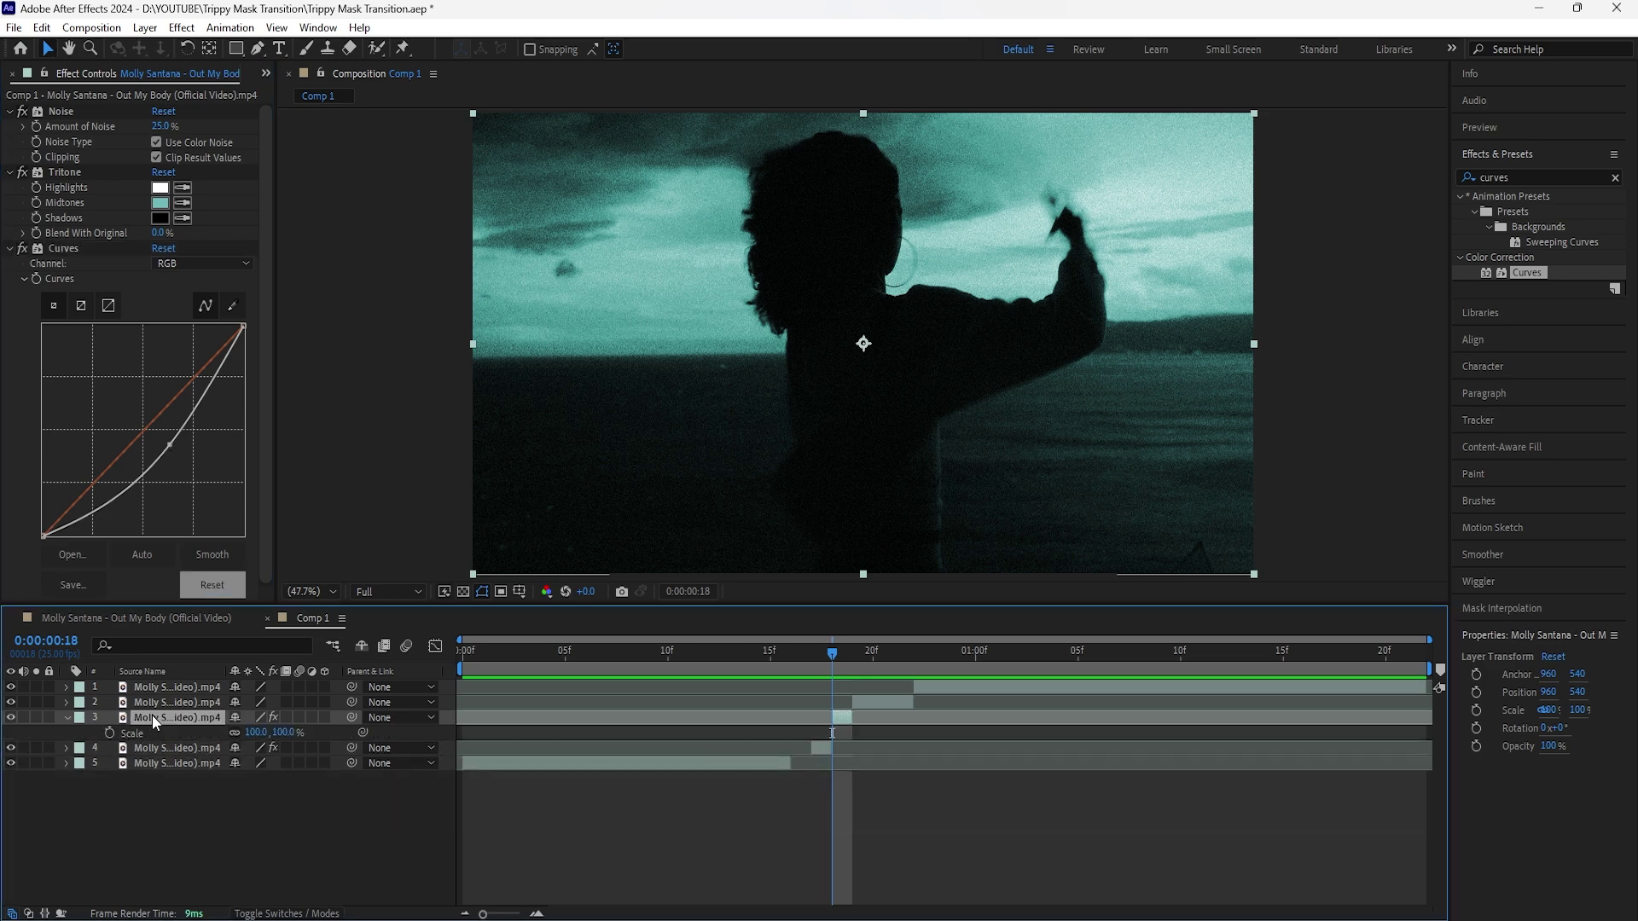
{"action": "left_click_drag", "start_coordinate": [277, 732], "coordinate": [289, 733]}
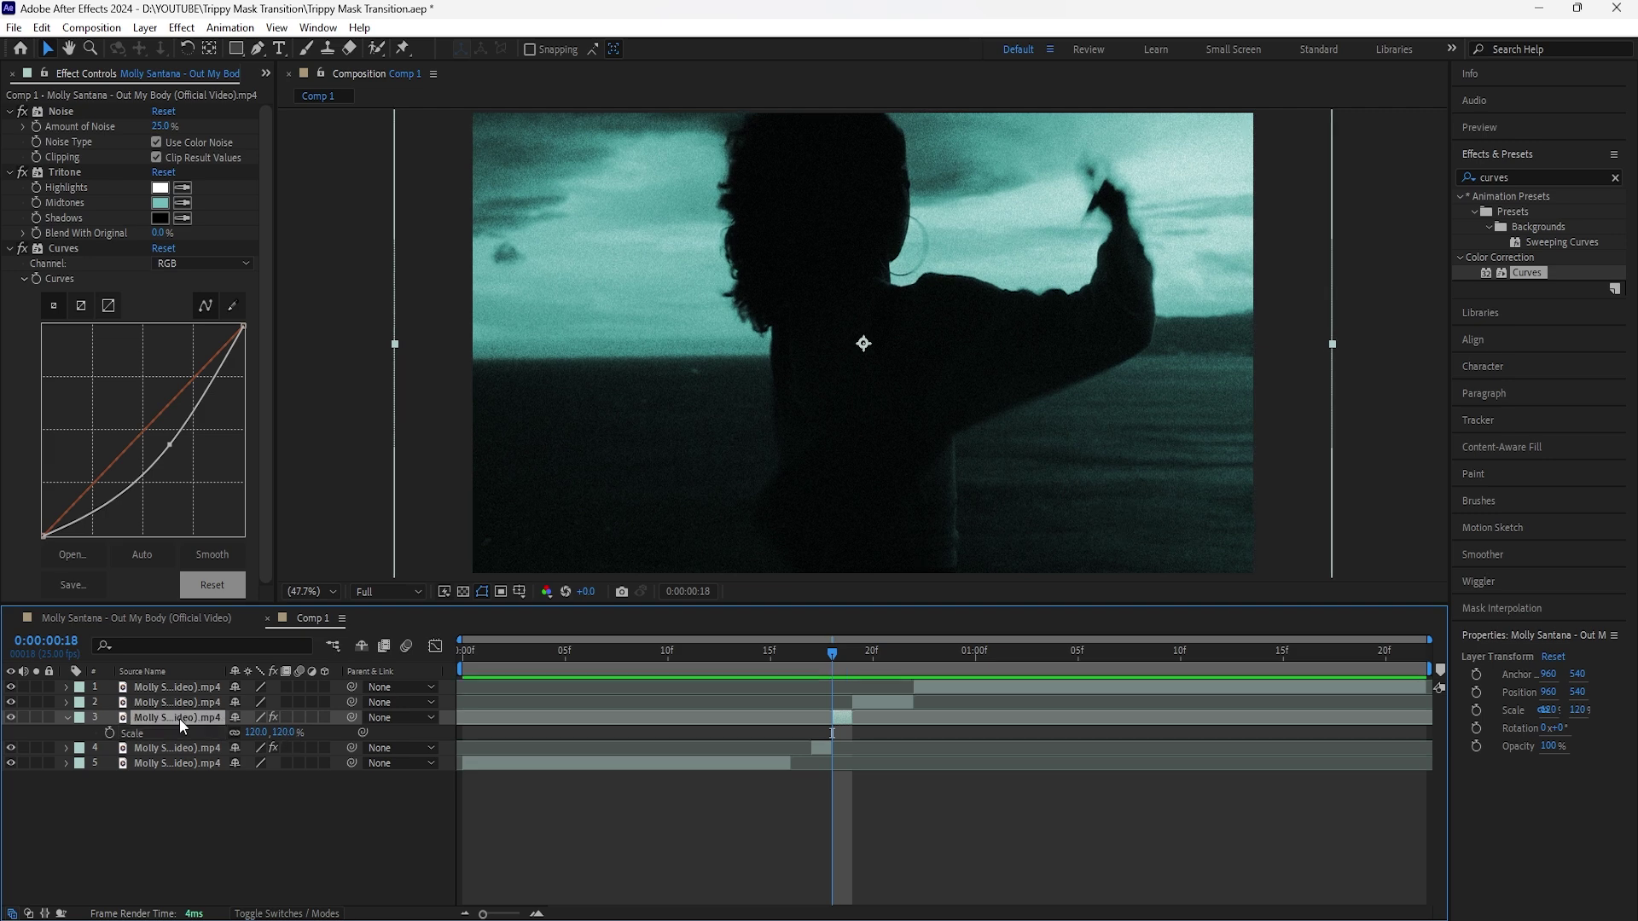
{"action": "mouse_move", "coordinate": [824, 657]}
{"action": "left_mouse_down"}
{"action": "mouse_move", "coordinate": [810, 668]}
{"action": "mouse_move", "coordinate": [832, 662]}
{"action": "left_mouse_up"}
{"action": "key", "text": "Page_Down"}
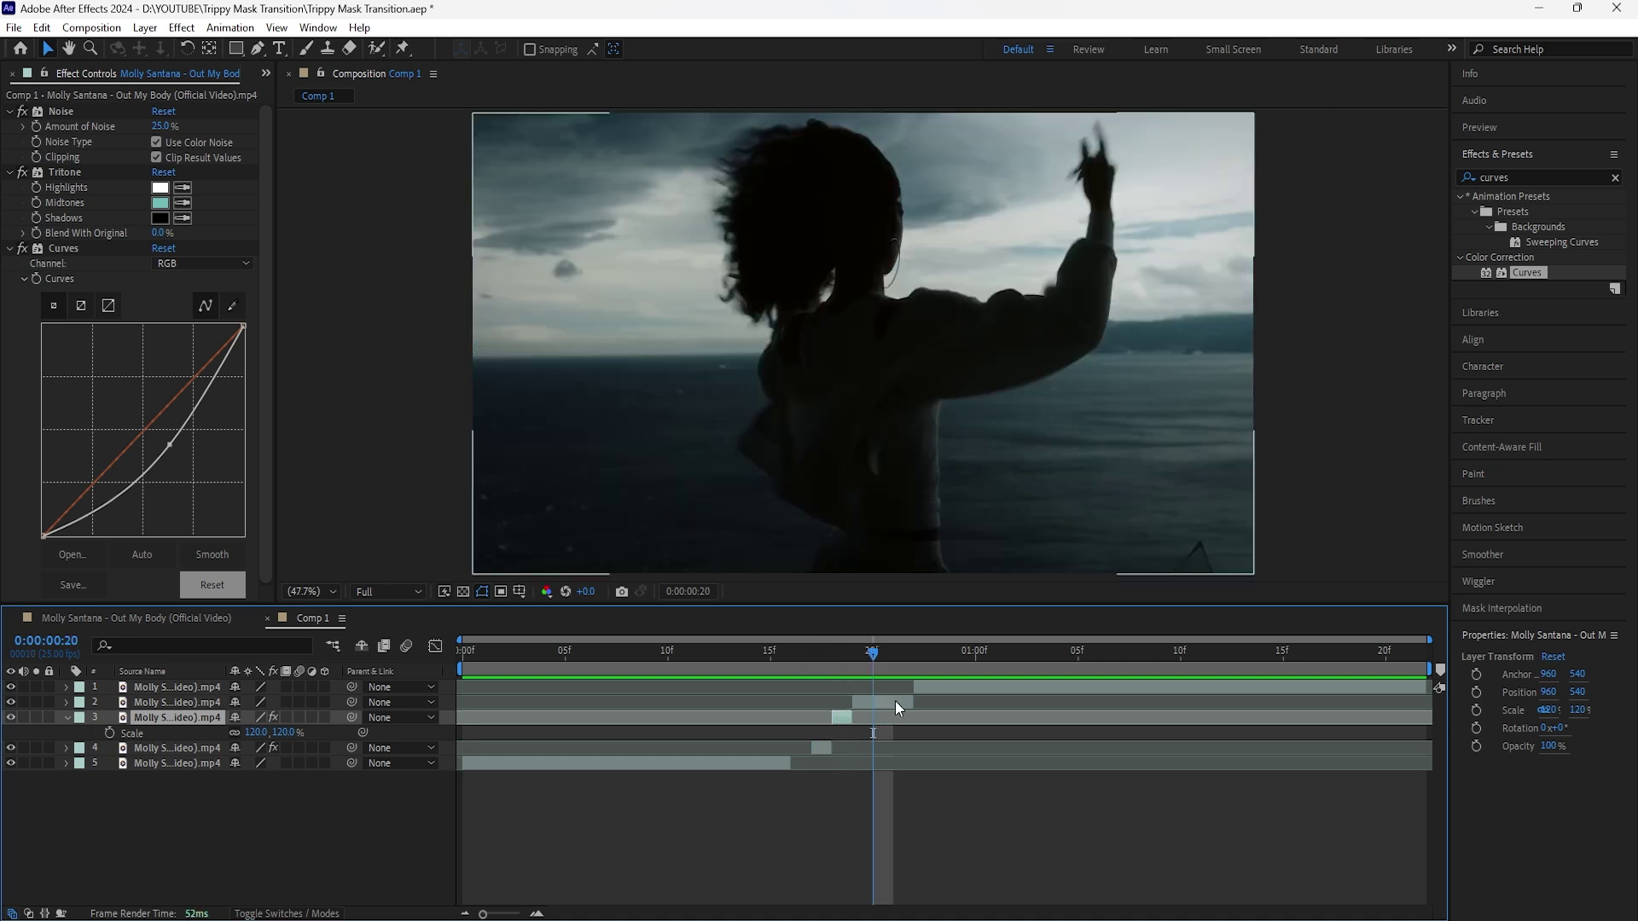
Split layer 2 at frame 19 and mask the new piece to its lower half
{"action": "left_click", "coordinate": [894, 700]}
{"action": "key", "text": "ctrl+shift+d"}
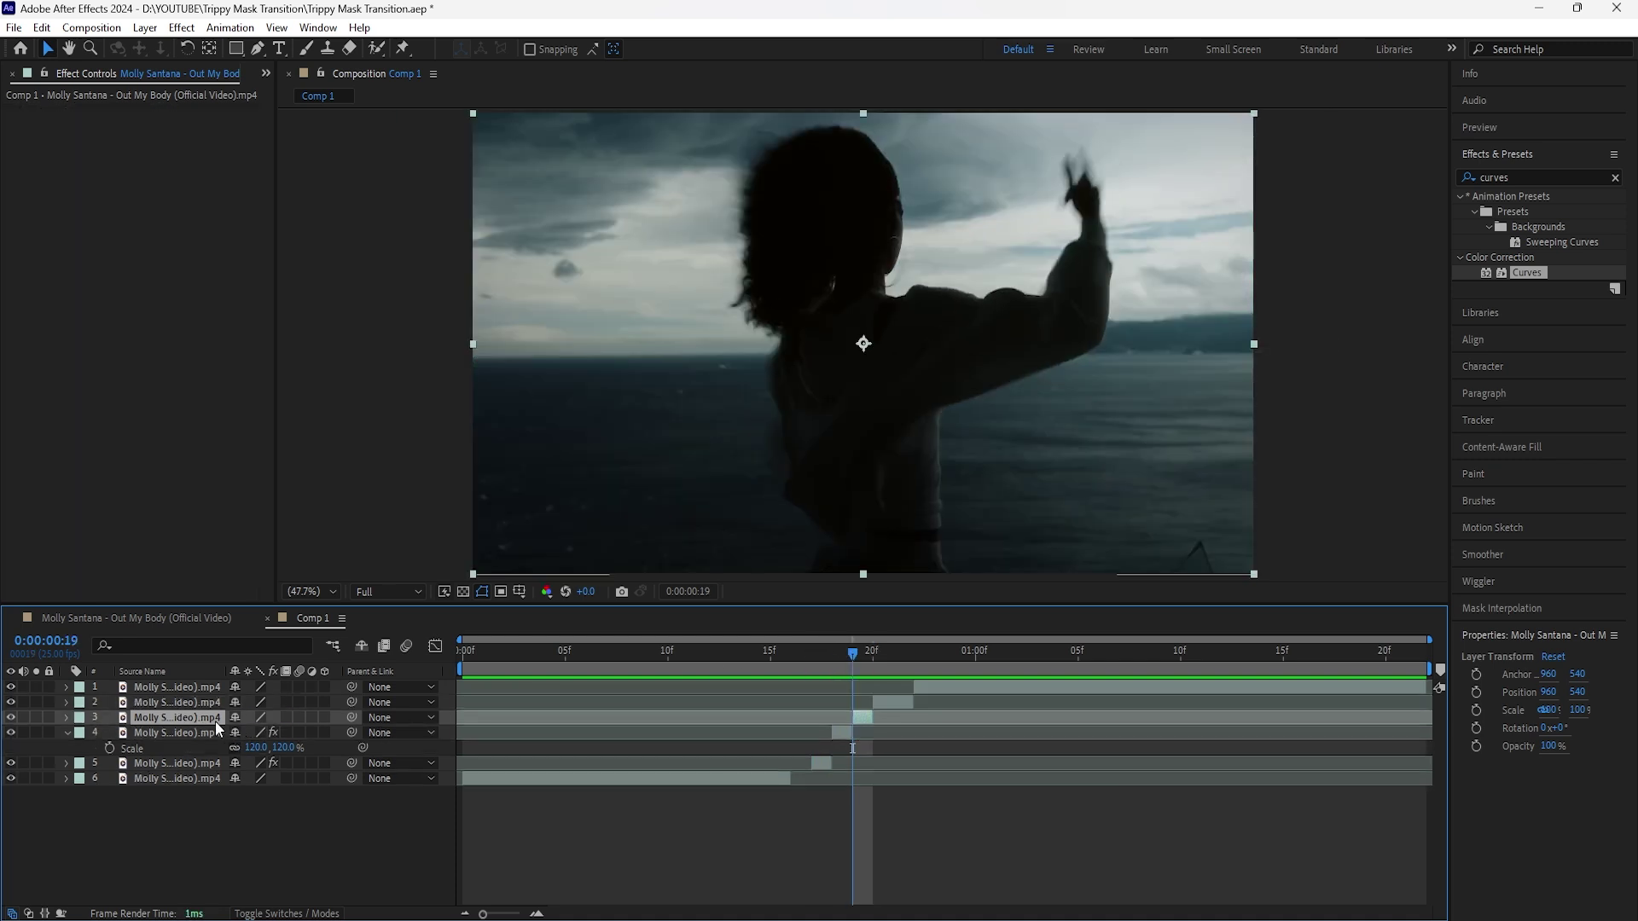
{"action": "left_click", "coordinate": [517, 591]}
{"action": "left_click", "coordinate": [581, 635]}
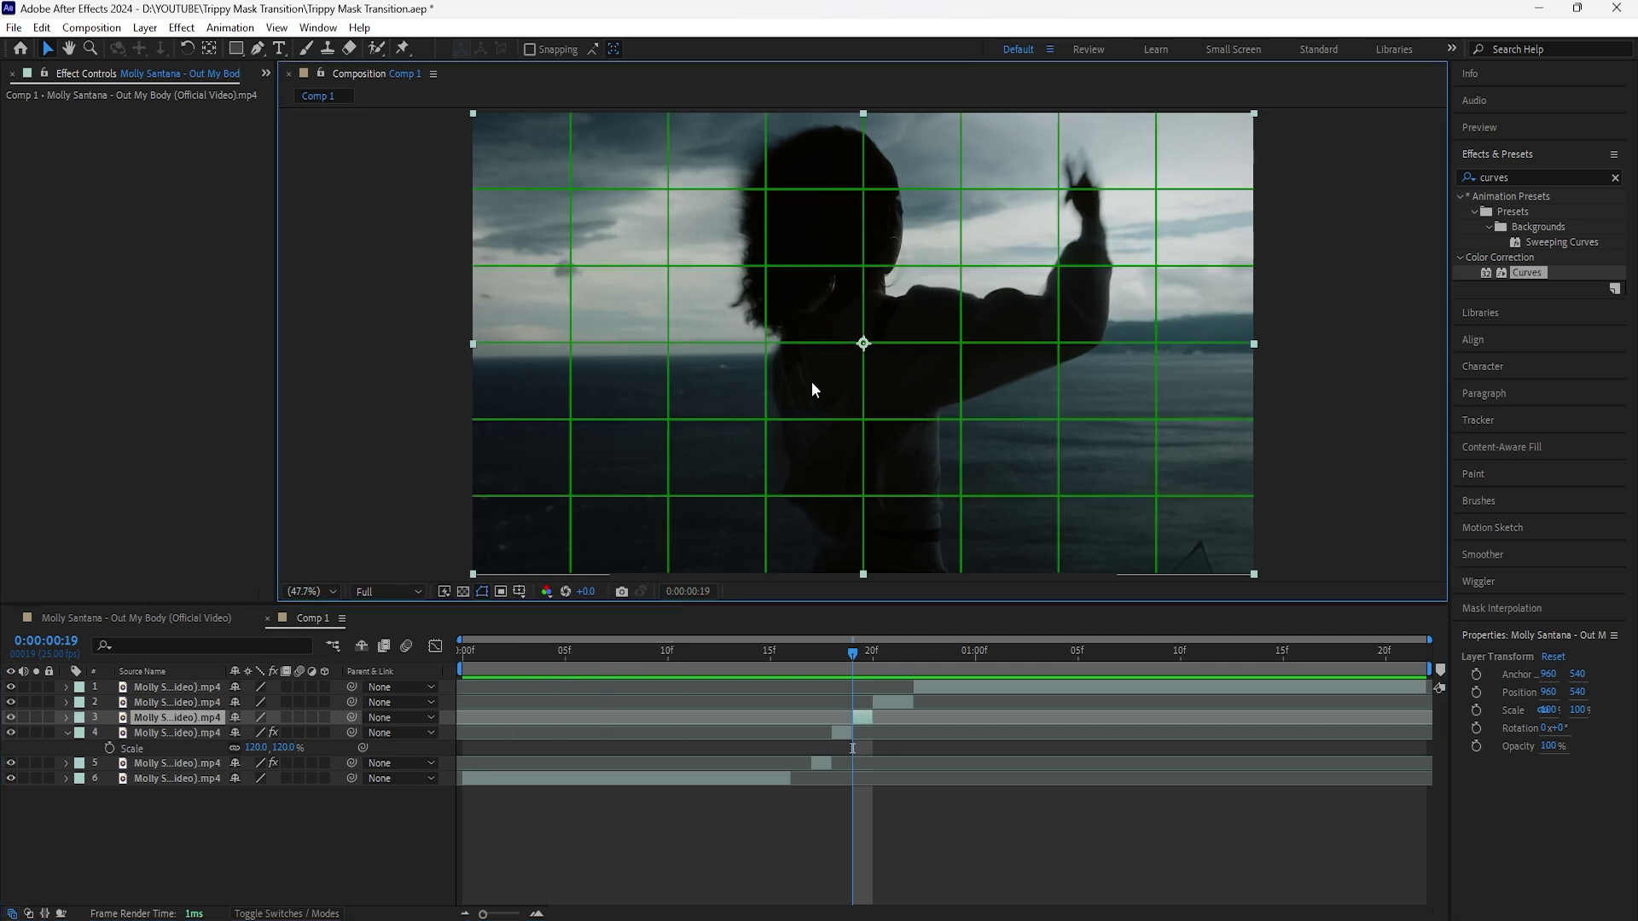
{"action": "left_click", "coordinate": [235, 48]}
{"action": "key", "text": "comma"}
{"action": "key", "text": "comma"}
{"action": "left_click_drag", "start_coordinate": [633, 354], "coordinate": [1111, 522]}
{"action": "left_click", "coordinate": [321, 597]}
{"action": "left_click", "coordinate": [317, 627]}
{"action": "left_click", "coordinate": [520, 592]}
{"action": "left_click", "coordinate": [581, 636]}
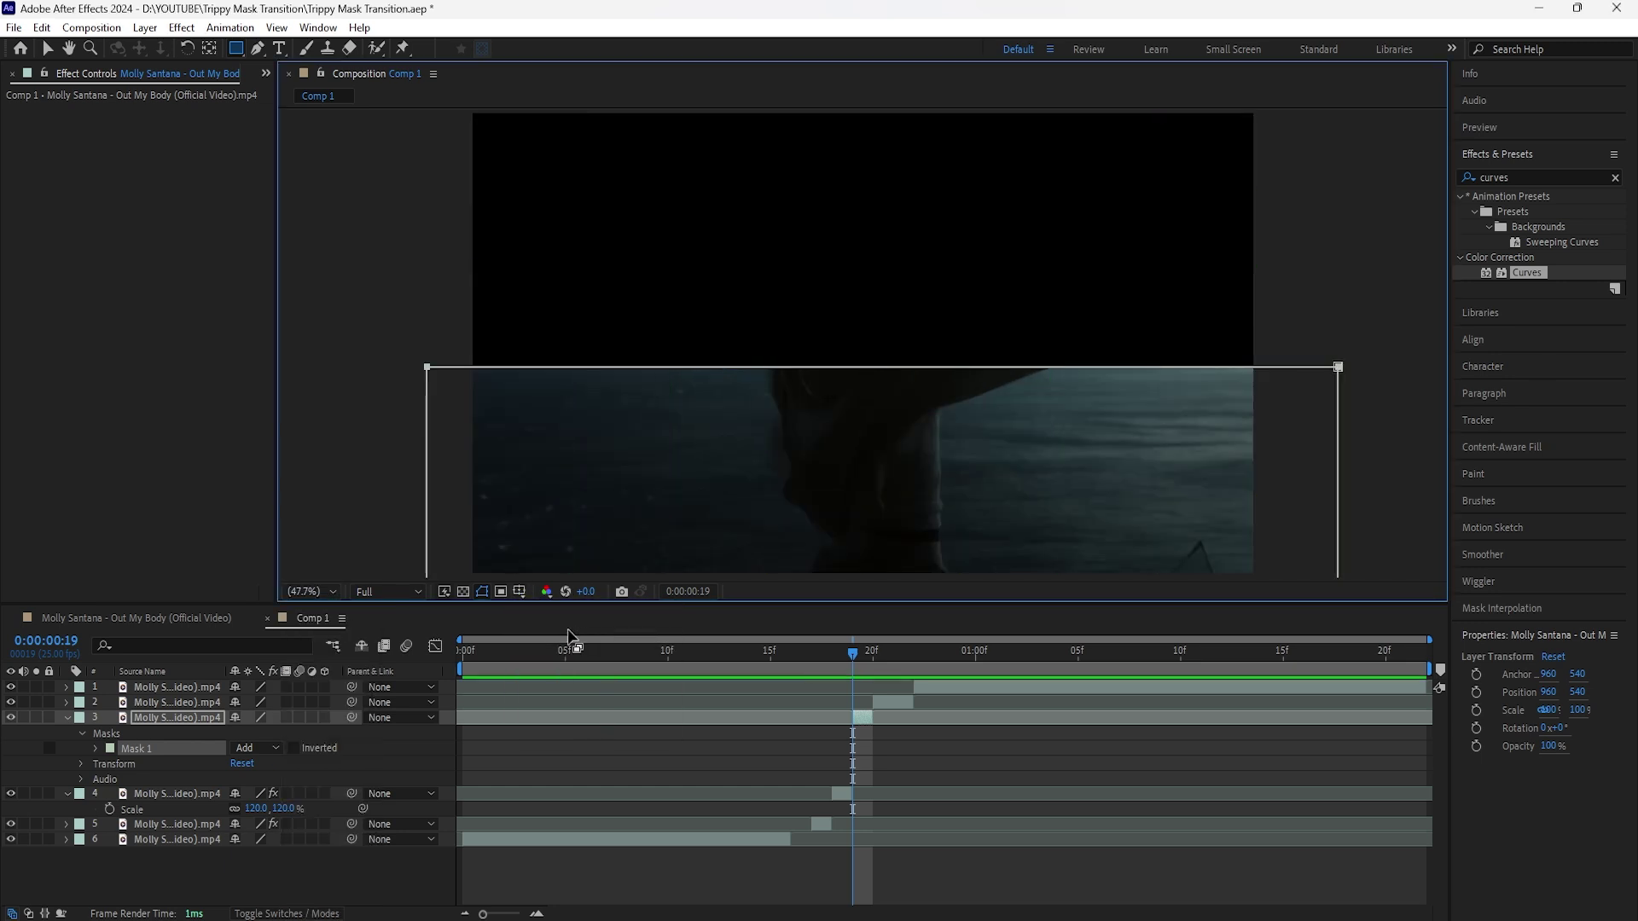
Split the clip at frame 21 and delete the frame-20 piece to leave a black gap
{"action": "left_click", "coordinate": [67, 794]}
{"action": "key", "text": "ctrl+Up"}
{"action": "key", "text": "Page_Down"}
{"action": "key", "text": "Page_Down"}
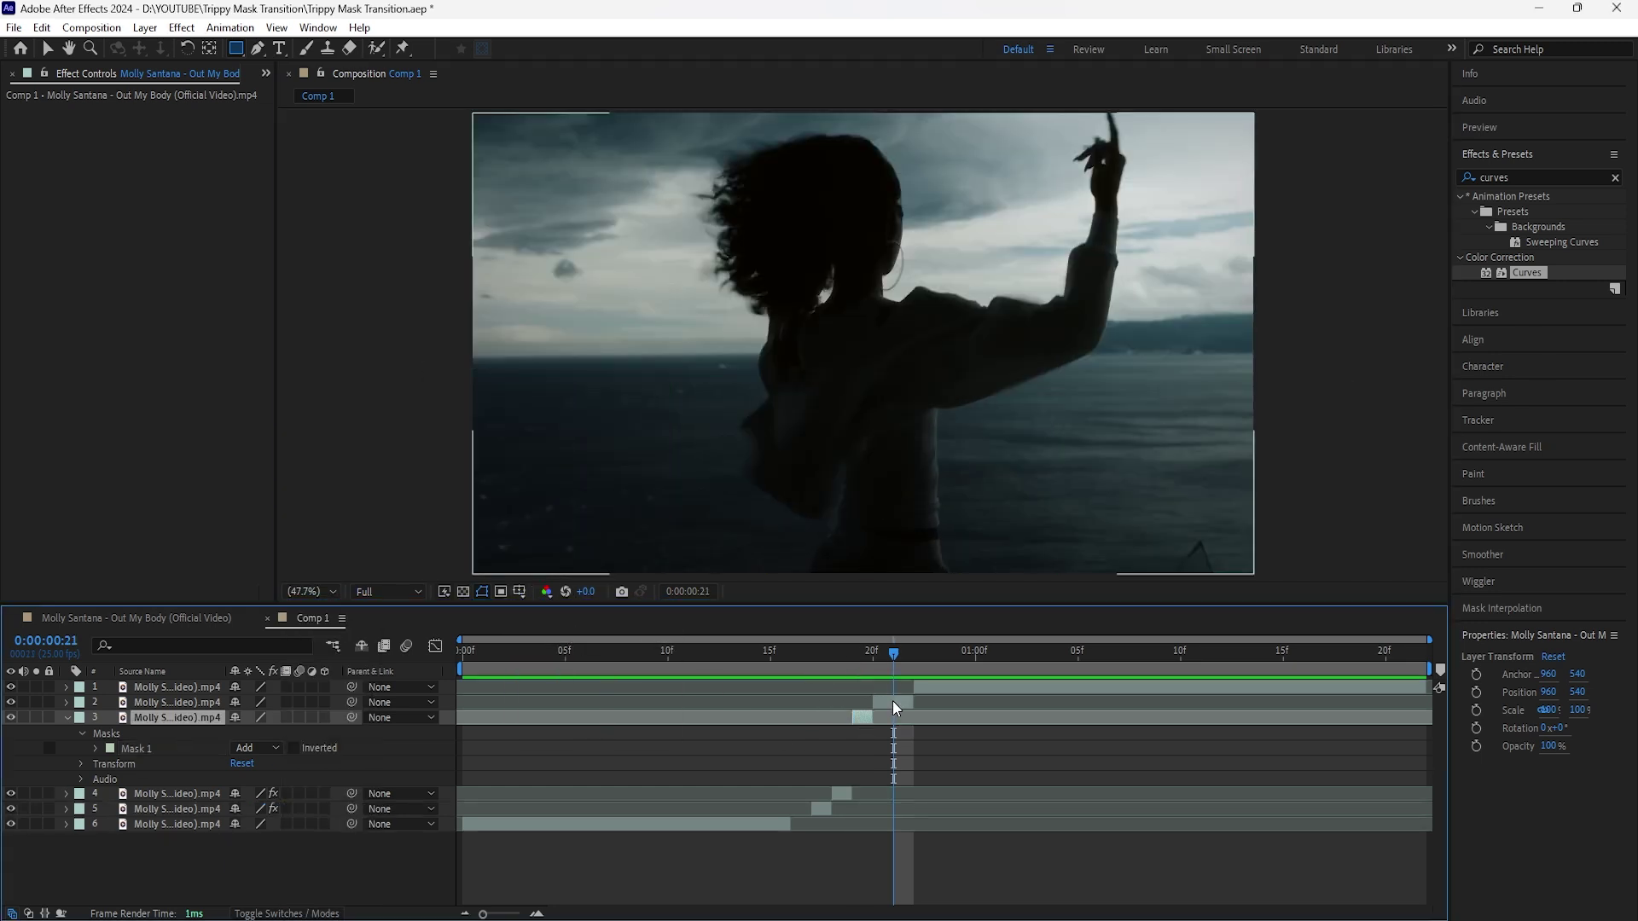
{"action": "key", "text": "ctrl+shift+d"}
{"action": "left_click", "coordinate": [880, 721]}
{"action": "key", "text": "Page_Up"}
{"action": "key", "text": "Delete"}
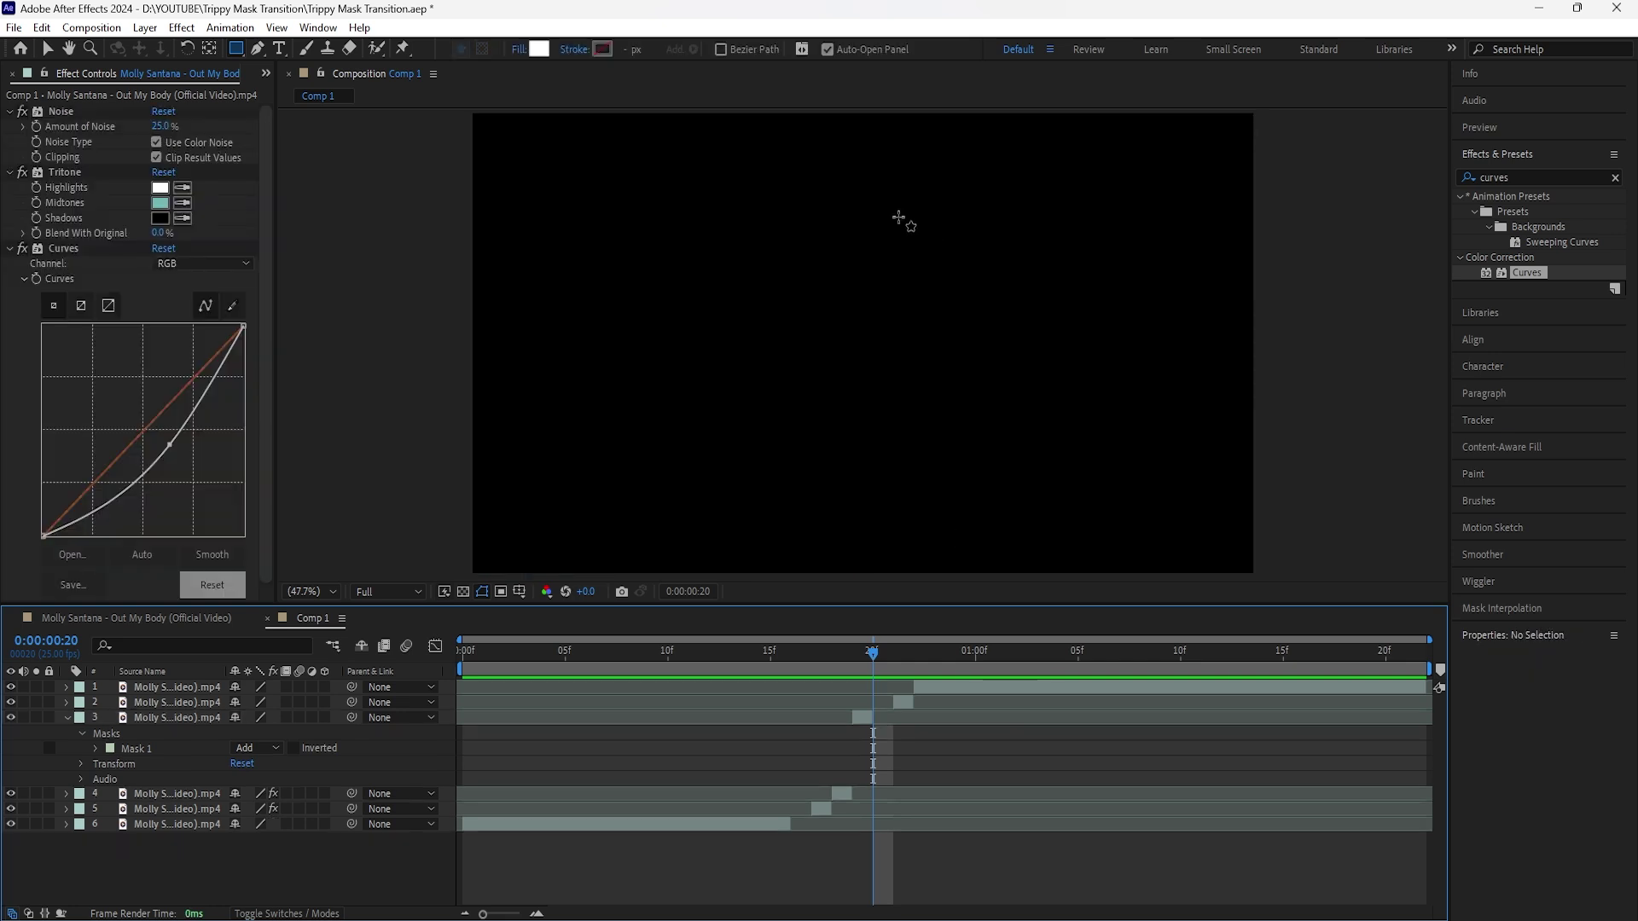
{"action": "scroll", "coordinate": [846, 364], "scroll_direction": "up", "scroll_amount": 4}
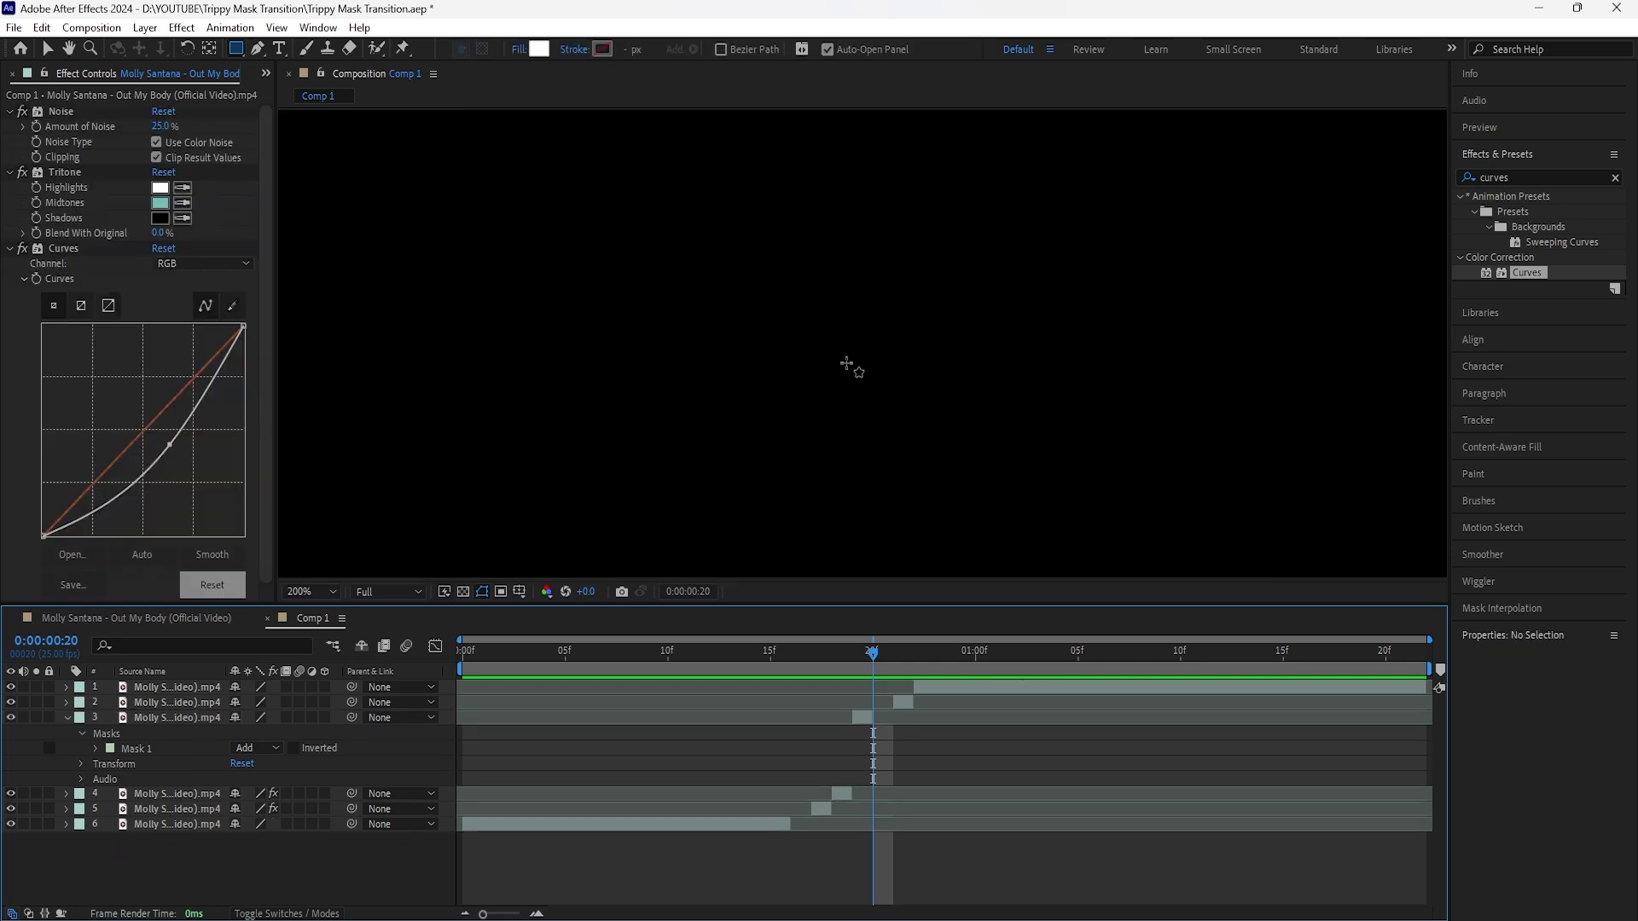
{"action": "key", "text": "Page_Down"}
{"action": "key", "text": "shift+slash"}
{"action": "left_click", "coordinate": [169, 704]}
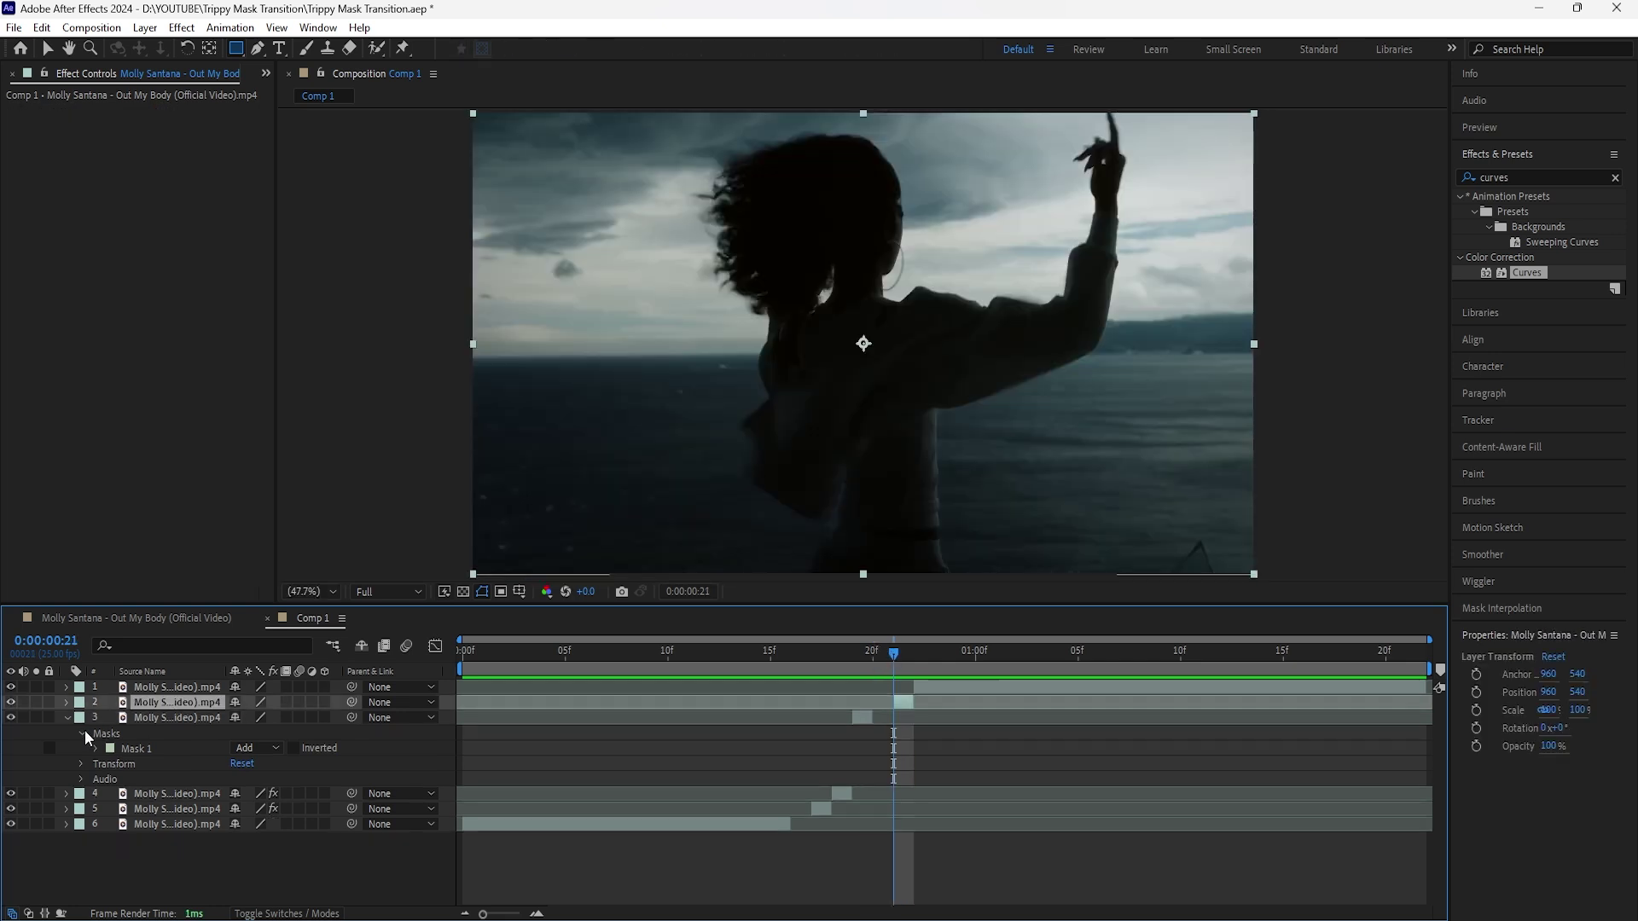
{"action": "left_click", "coordinate": [67, 717]}
{"action": "left_click_drag", "start_coordinate": [893, 653], "coordinate": [668, 653]}
{"action": "key", "text": "space"}
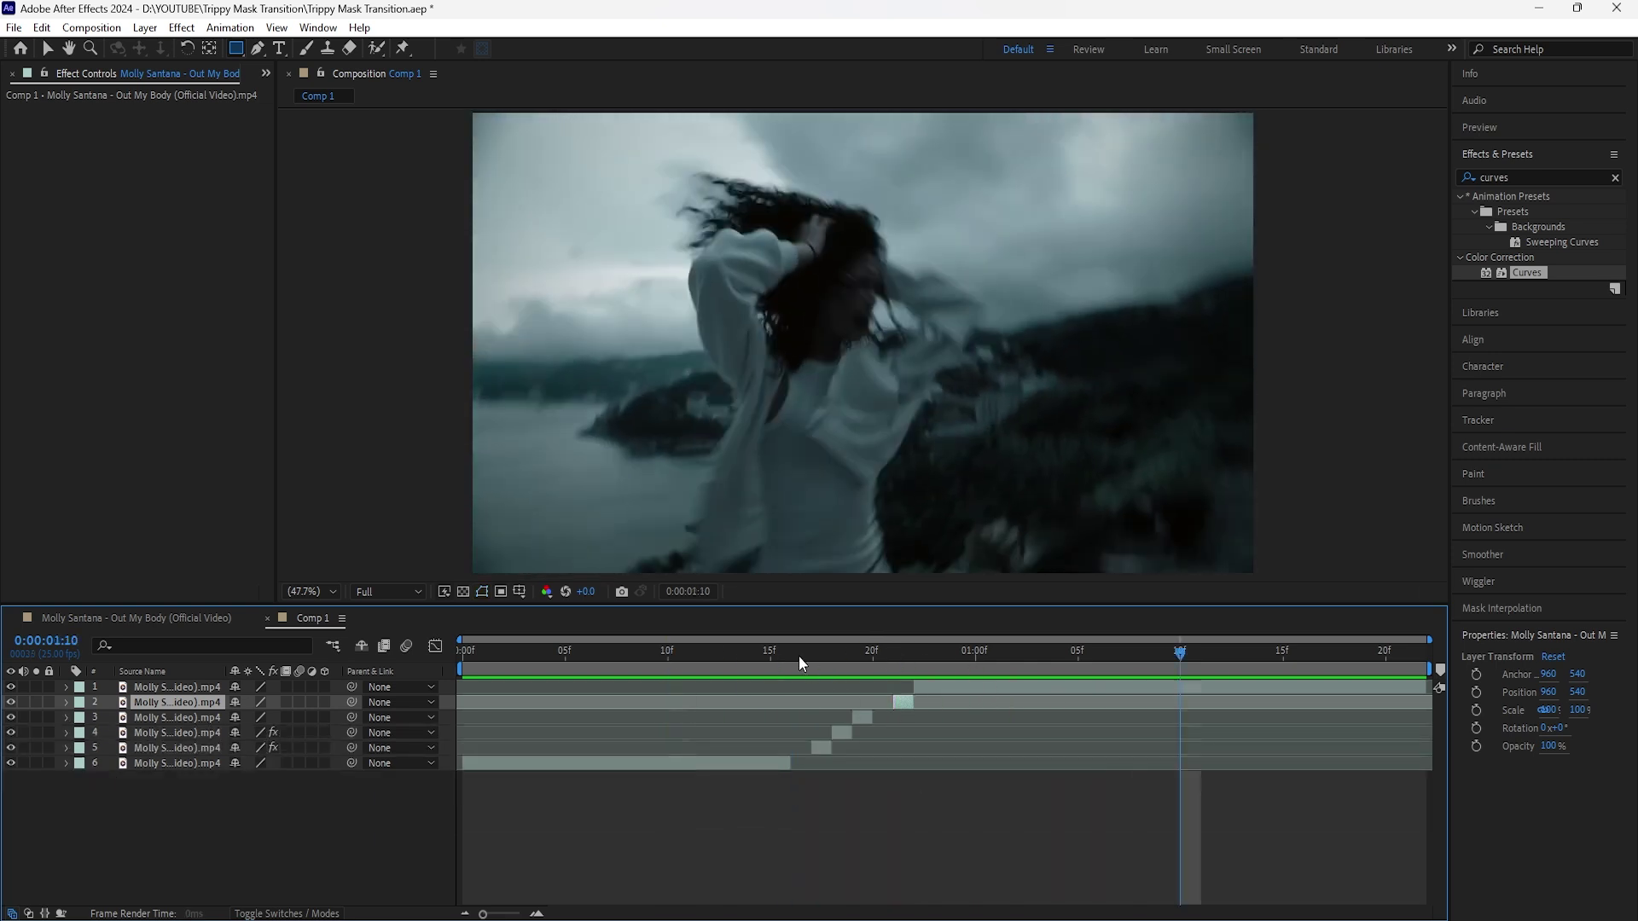
{"action": "left_click_drag", "start_coordinate": [783, 650], "coordinate": [586, 713]}
{"action": "key", "text": "space"}
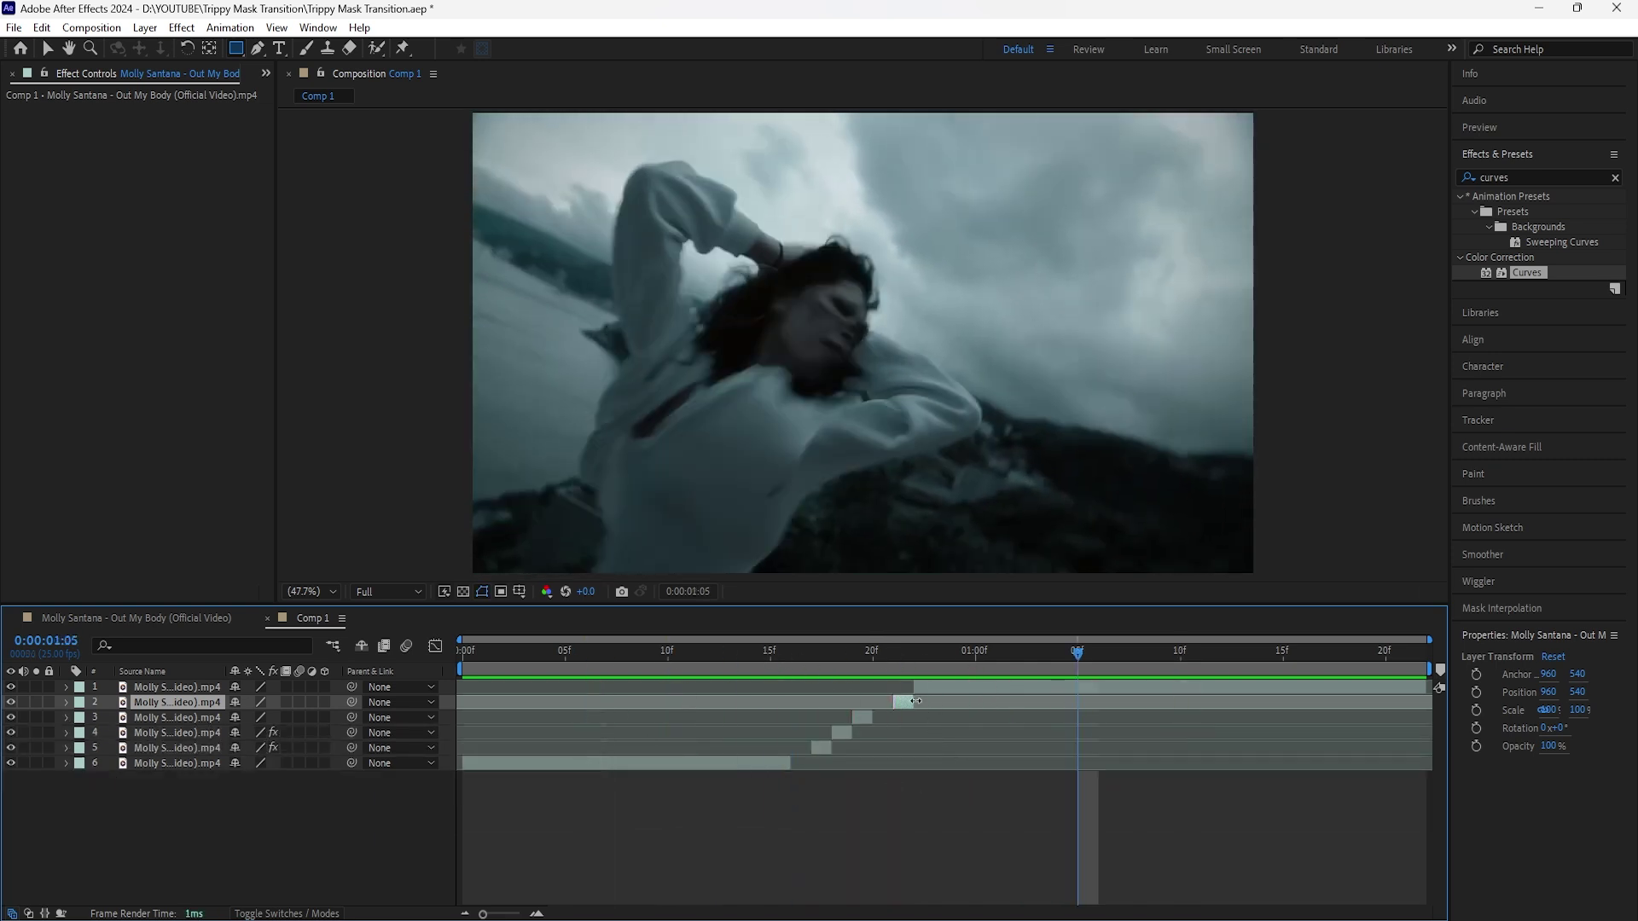
{"action": "left_click", "coordinate": [913, 654]}
{"action": "mouse_move", "coordinate": [899, 655]}
{"action": "left_mouse_down"}
{"action": "mouse_move", "coordinate": [734, 693]}
{"action": "mouse_move", "coordinate": [913, 679]}
{"action": "left_mouse_up"}
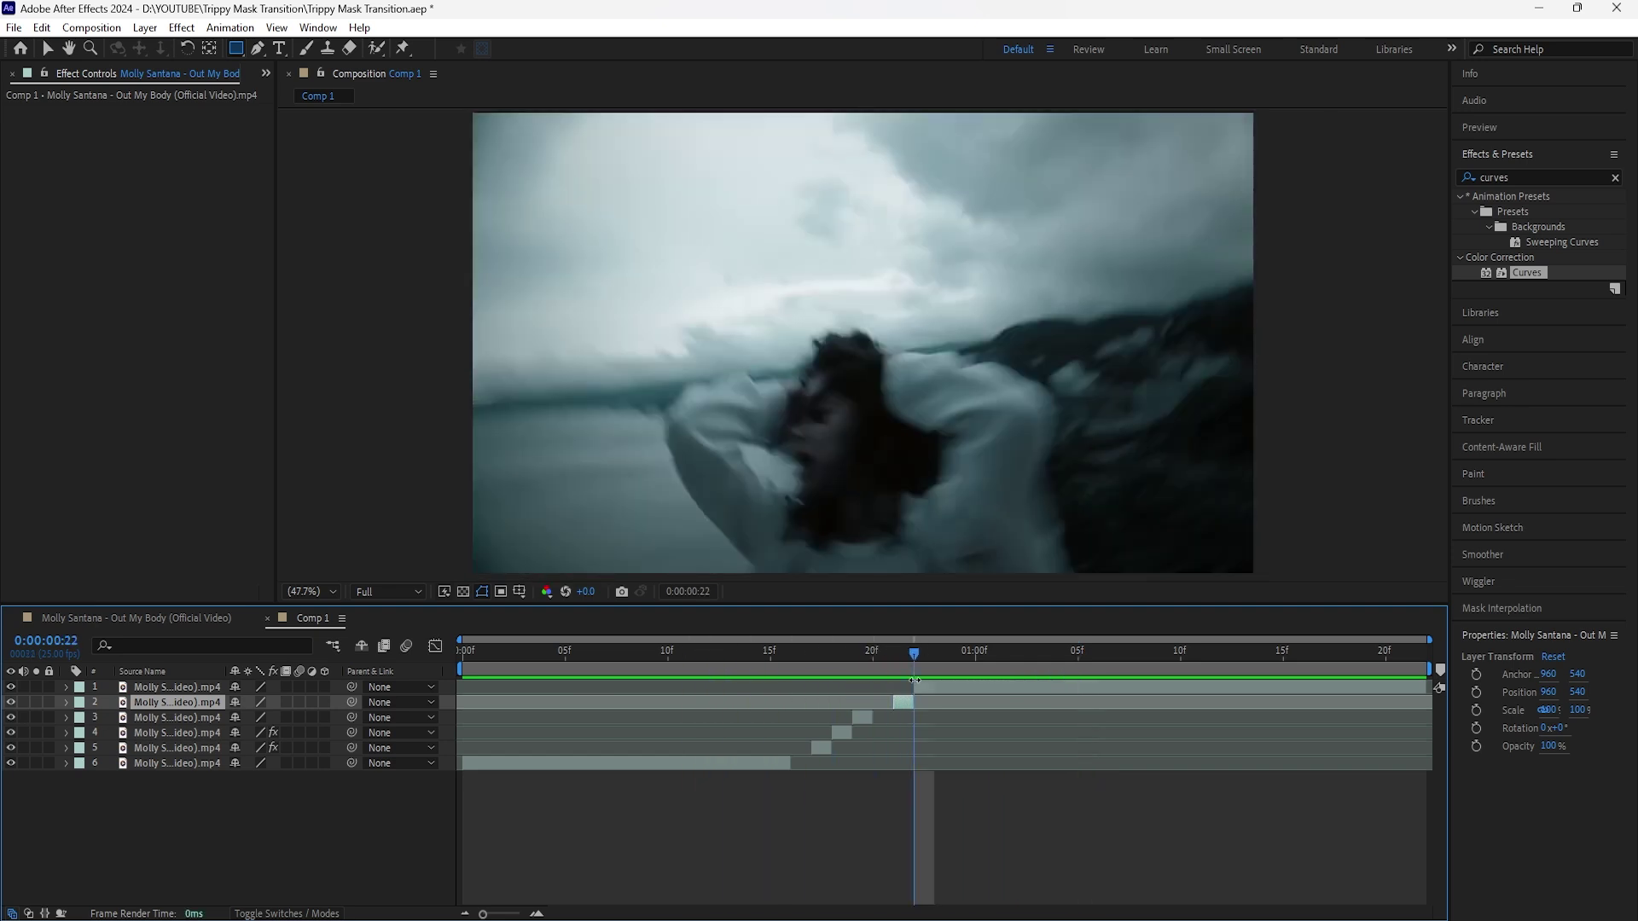
{"action": "left_click", "coordinate": [188, 699]}
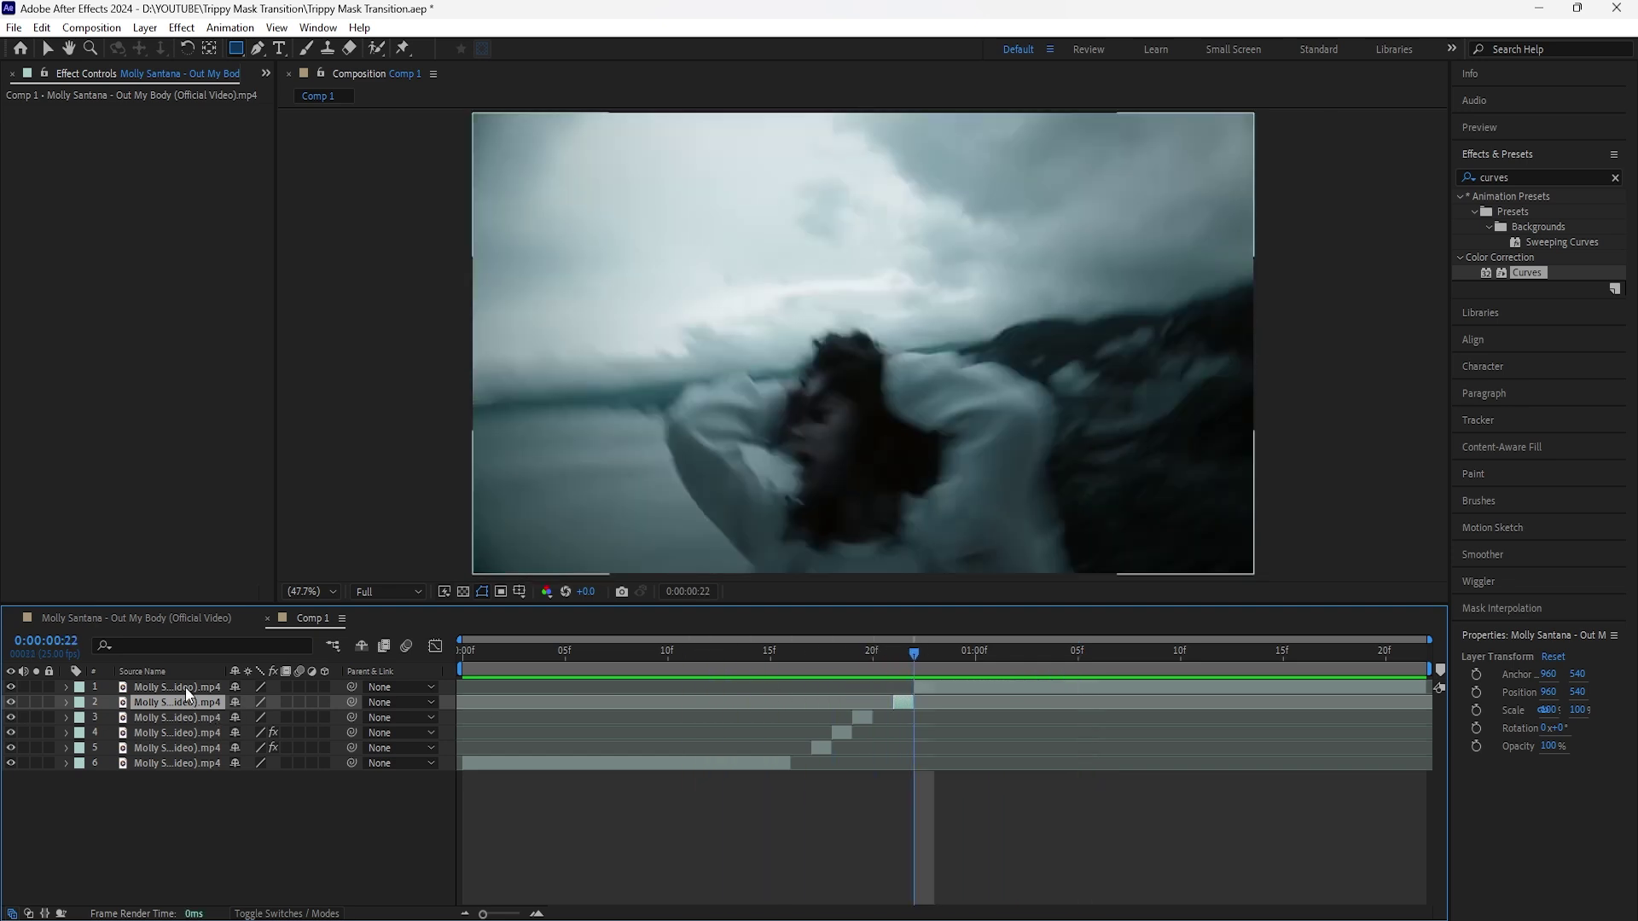
{"action": "left_click", "coordinate": [186, 687]}
Add a new adjustment layer on top of the composition
{"action": "right_click", "coordinate": [314, 811]}
{"action": "mouse_move", "coordinate": [478, 588]}
{"action": "left_click", "coordinate": [580, 721]}
Trim the adjustment layer to start at frame 15 and apply Exposure to it
{"action": "left_click_drag", "start_coordinate": [914, 654], "coordinate": [776, 686]}
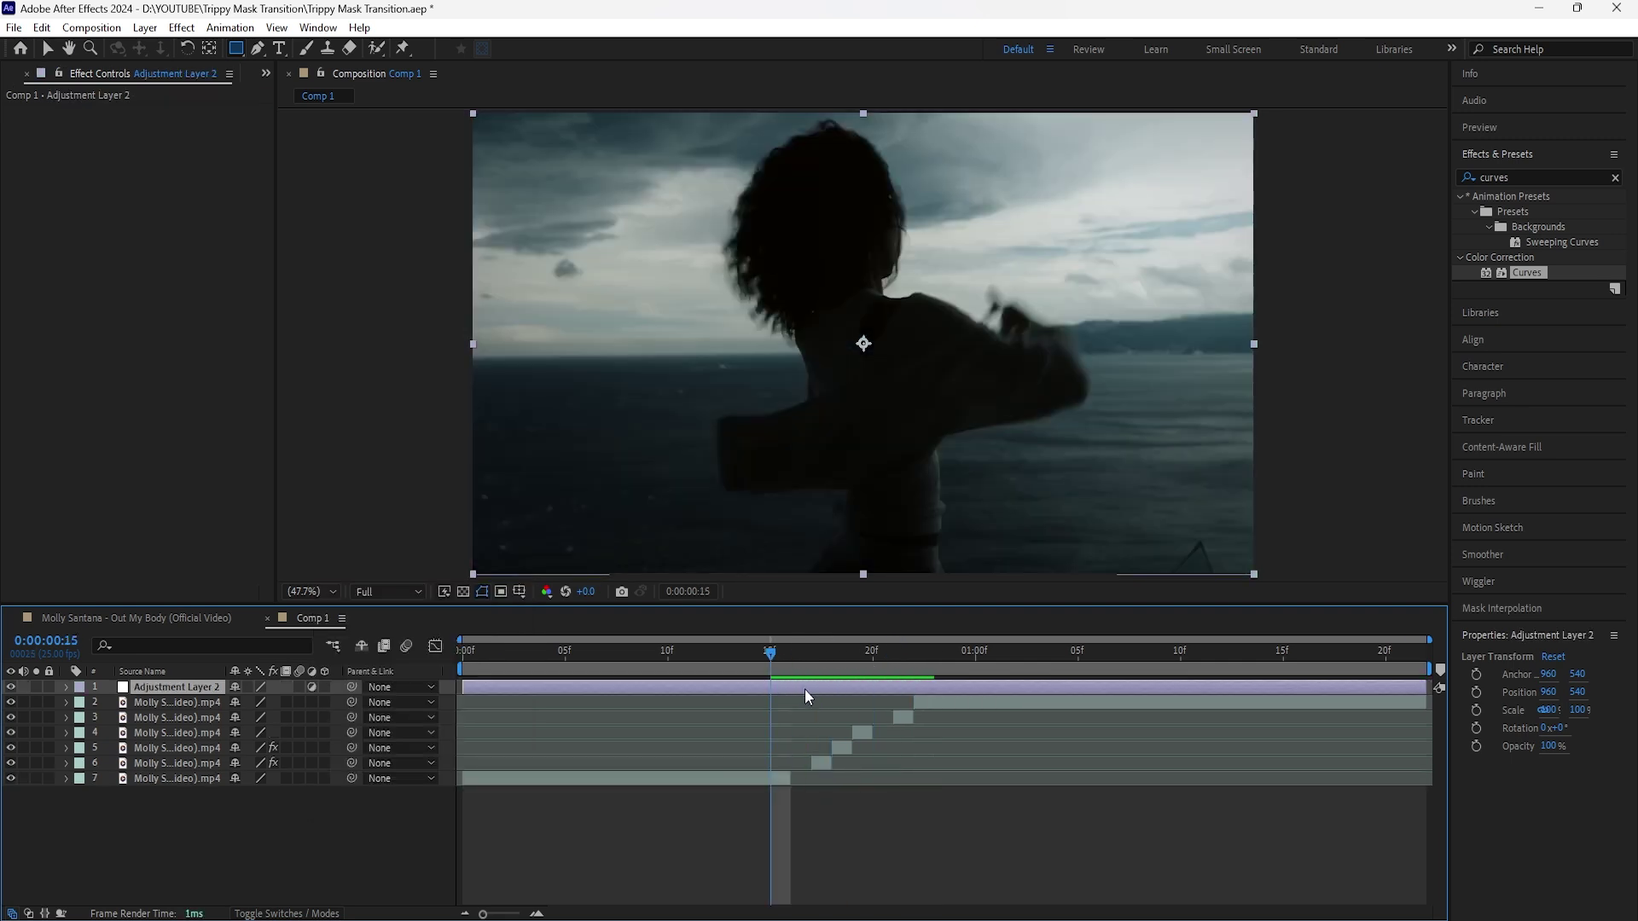
{"action": "left_click", "coordinate": [780, 784]}
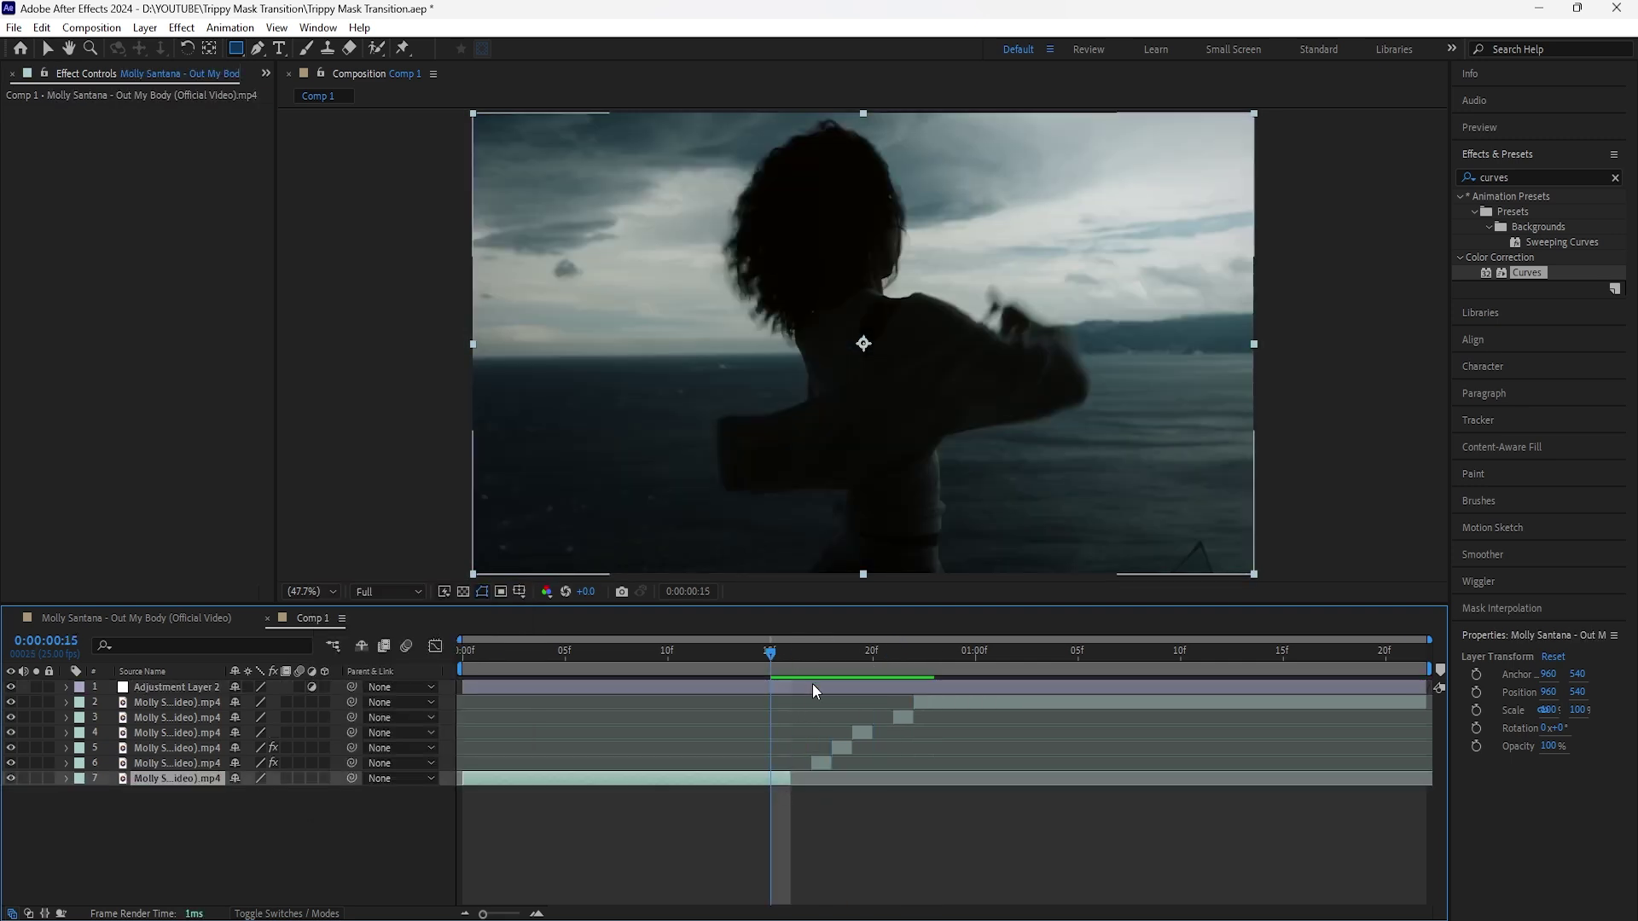
{"action": "left_click", "coordinate": [503, 696]}
{"action": "left_click_drag", "start_coordinate": [462, 687], "coordinate": [771, 717]}
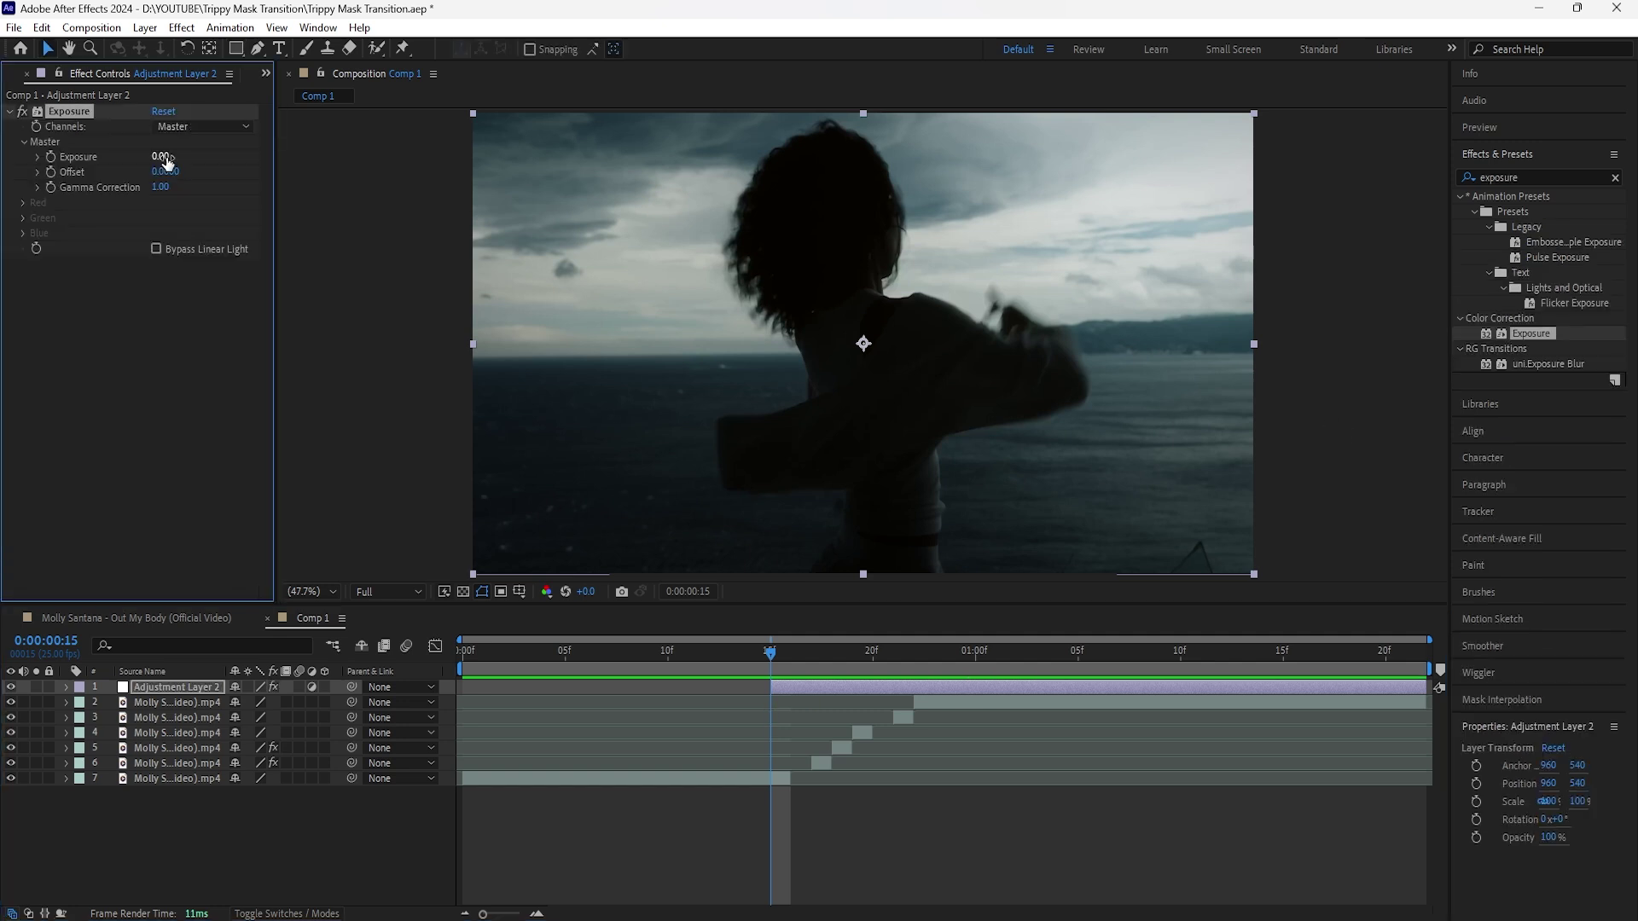
{"action": "left_click_drag", "start_coordinate": [160, 156], "coordinate": [346, 163]}
Keyframe Exposure at 2.00 on frame 15 and 4.00 on frame 22
{"action": "left_click", "coordinate": [164, 157]}
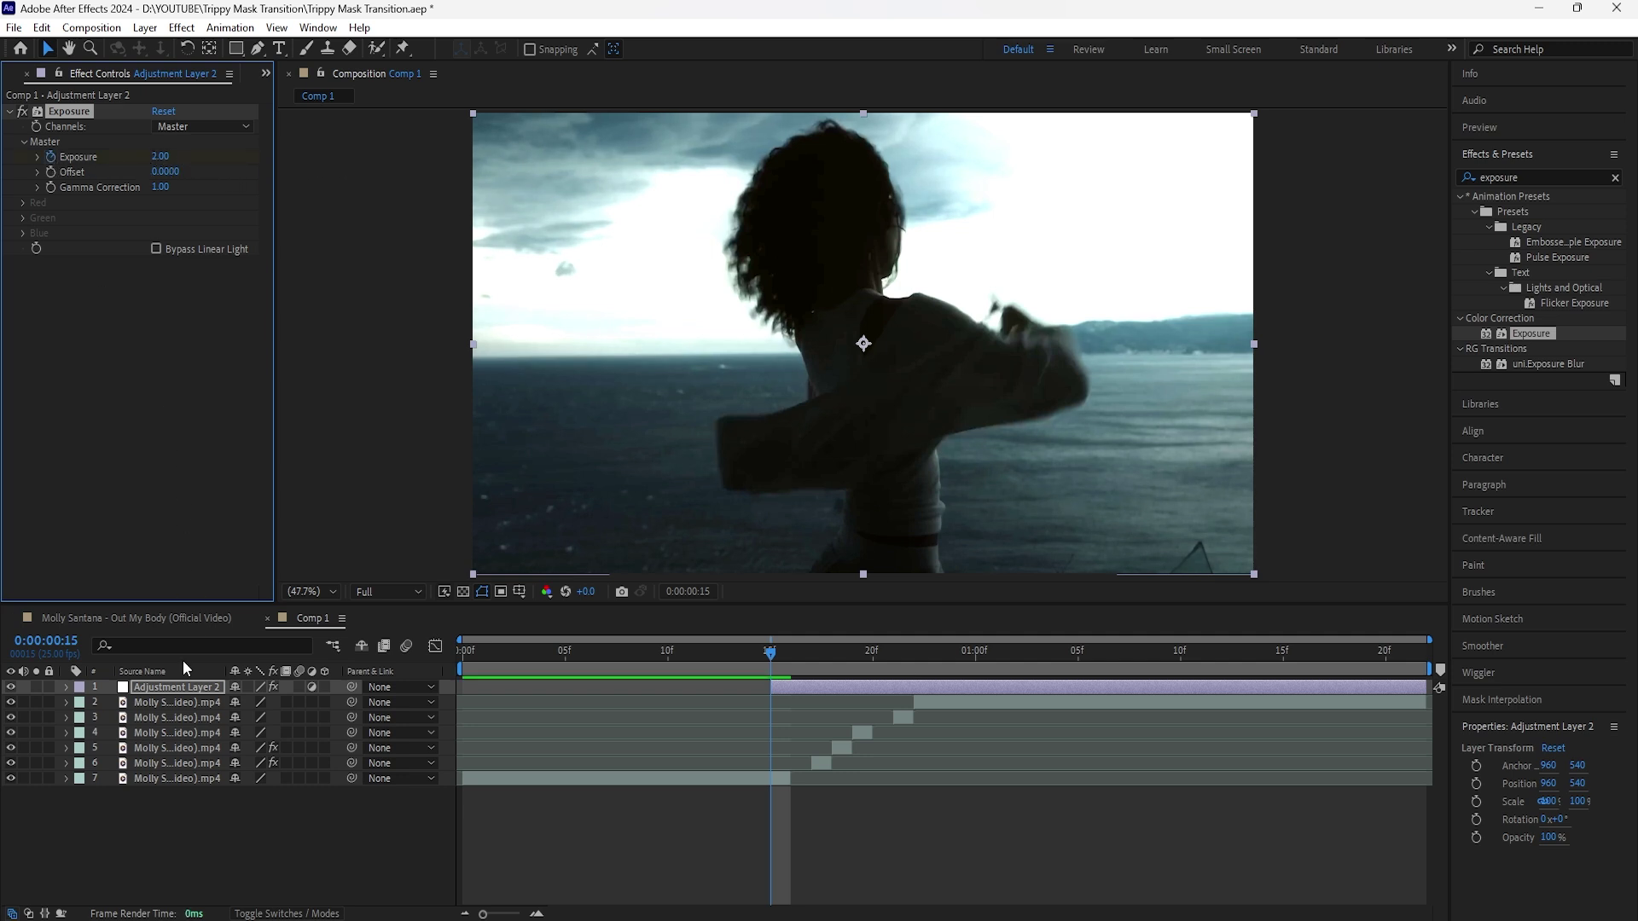
{"action": "left_click", "coordinate": [196, 692]}
{"action": "key", "text": "u"}
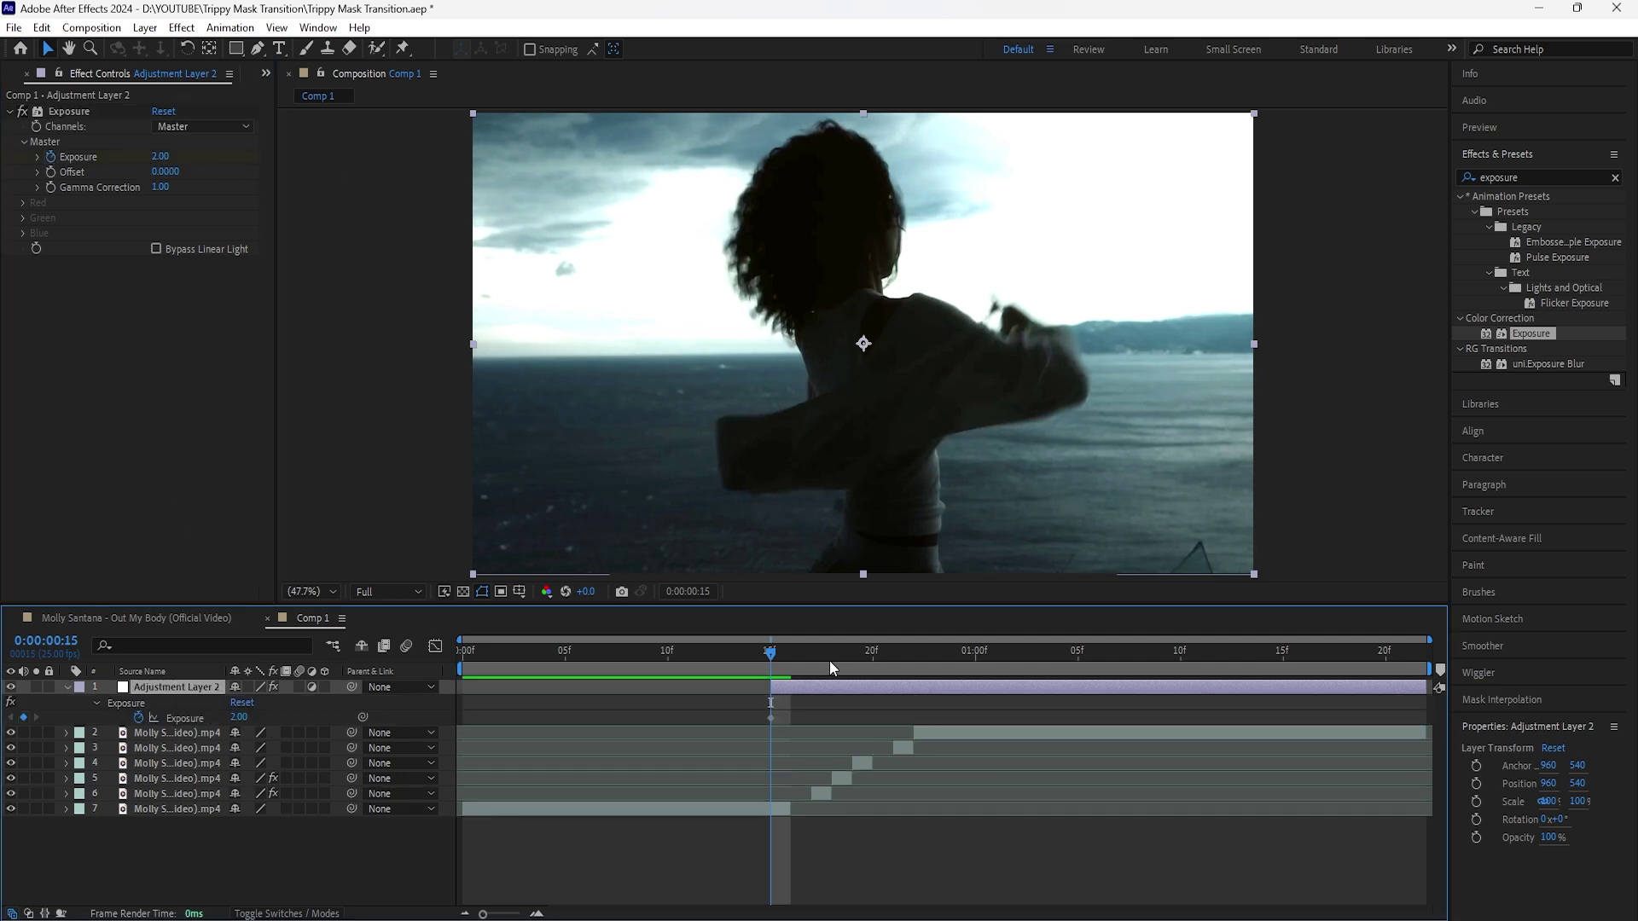
{"action": "left_click_drag", "start_coordinate": [775, 653], "coordinate": [914, 666]}
{"action": "left_click_drag", "start_coordinate": [159, 157], "coordinate": [322, 153]}
{"action": "left_click", "coordinate": [161, 157]}
{"action": "type", "text": "4"}
{"action": "key", "text": "Return"}
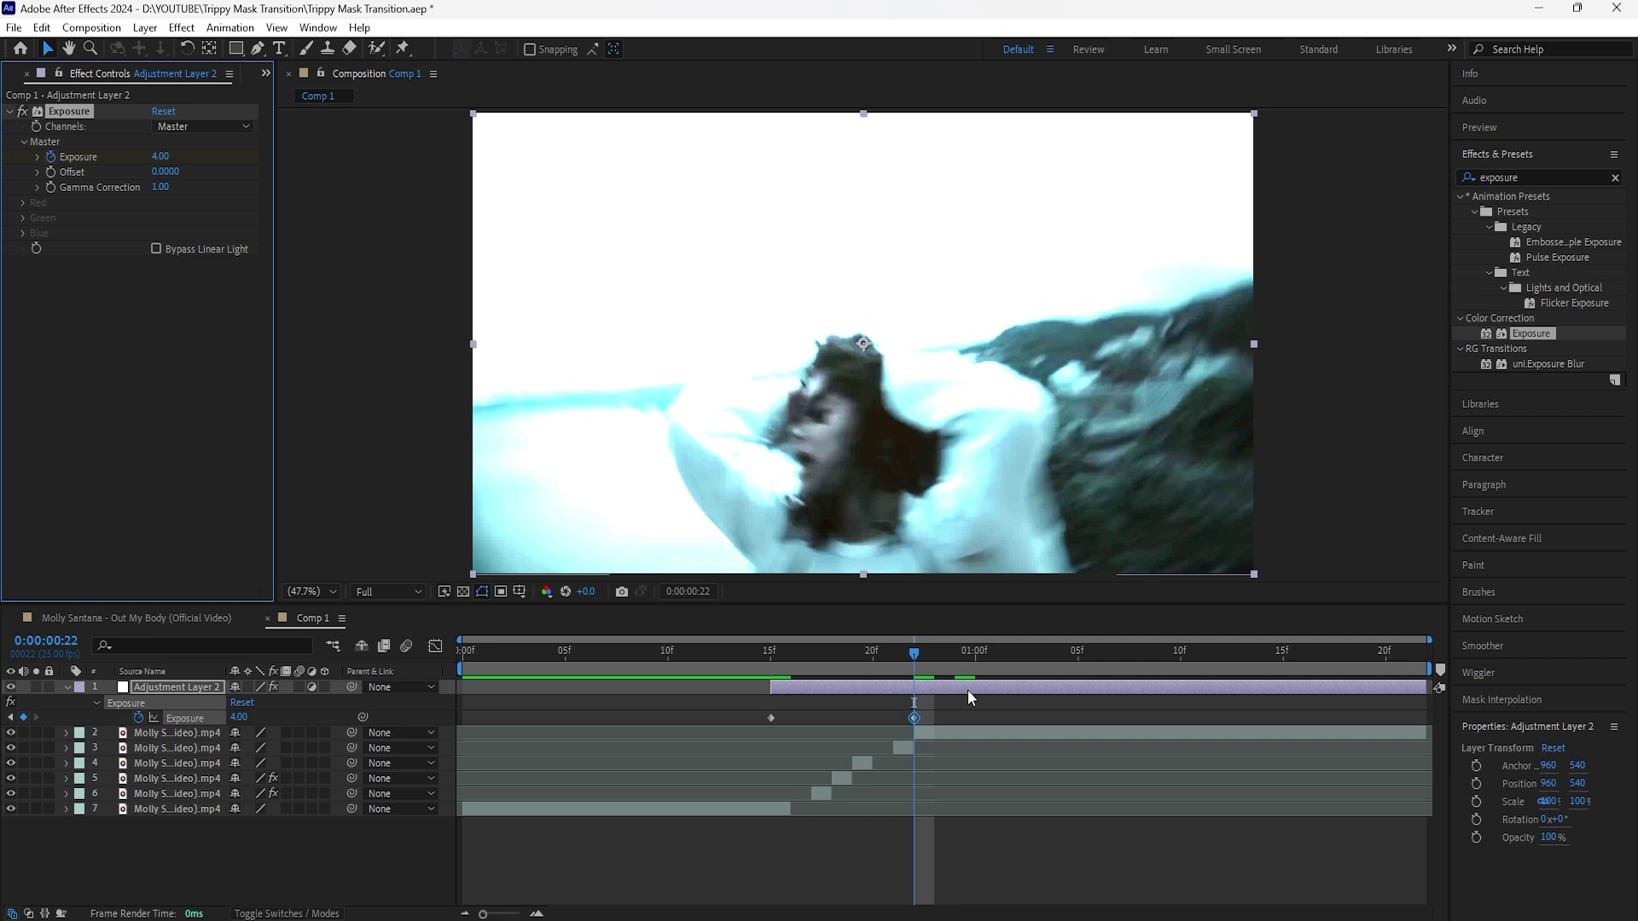
Key Exposure 0.00 at frame 23 and 4.00 at frame 24
{"action": "key", "text": "space"}
{"action": "left_click", "coordinate": [161, 157]}
{"action": "type", "text": "0"}
{"action": "key", "text": "Return"}
{"action": "key", "text": "Page_Down"}
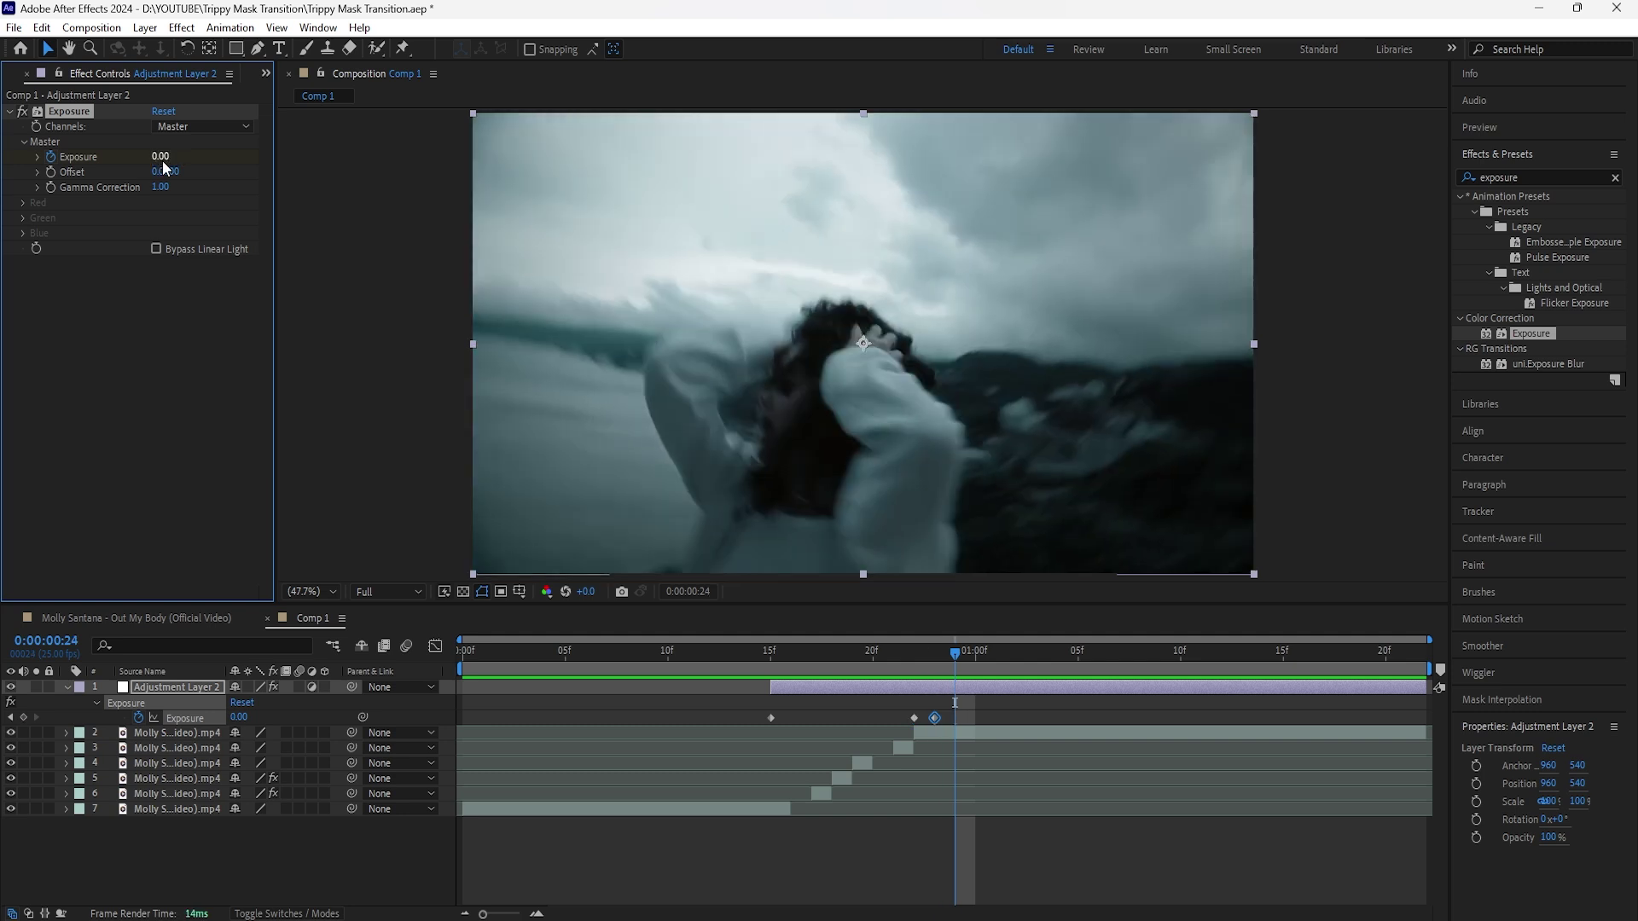
{"action": "left_click", "coordinate": [162, 157]}
{"action": "type", "text": "4"}
{"action": "left_click", "coordinate": [954, 695]}
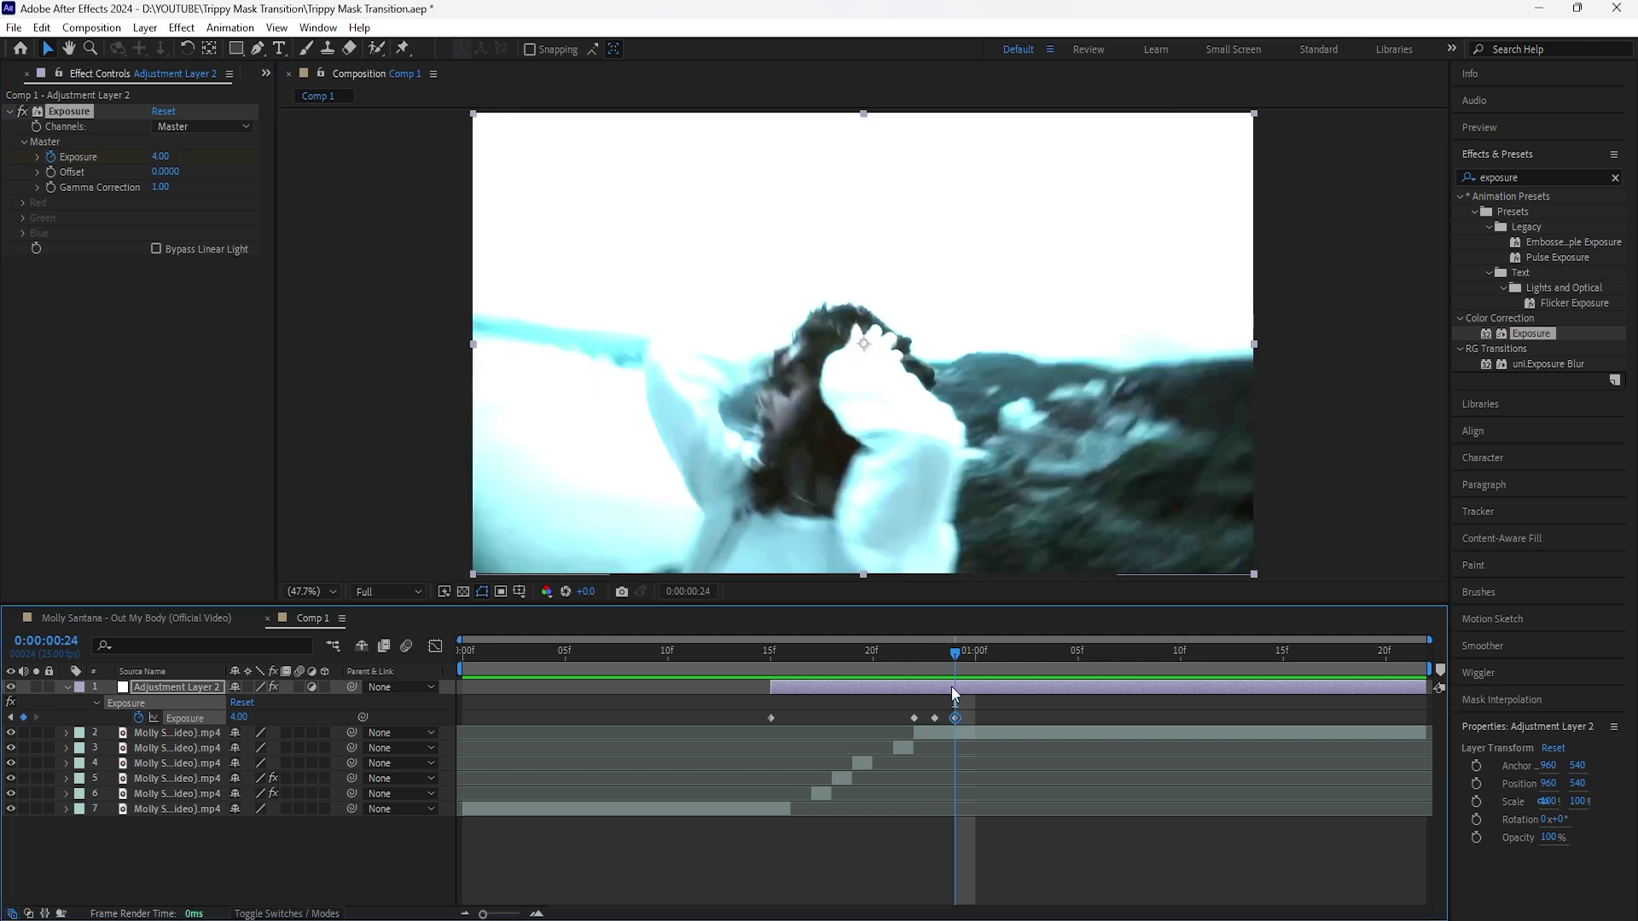
Key Exposure 0.00 at 0:00:01:04 and Easy Ease all the keyframes
{"action": "left_click_drag", "start_coordinate": [955, 696], "coordinate": [1057, 695]}
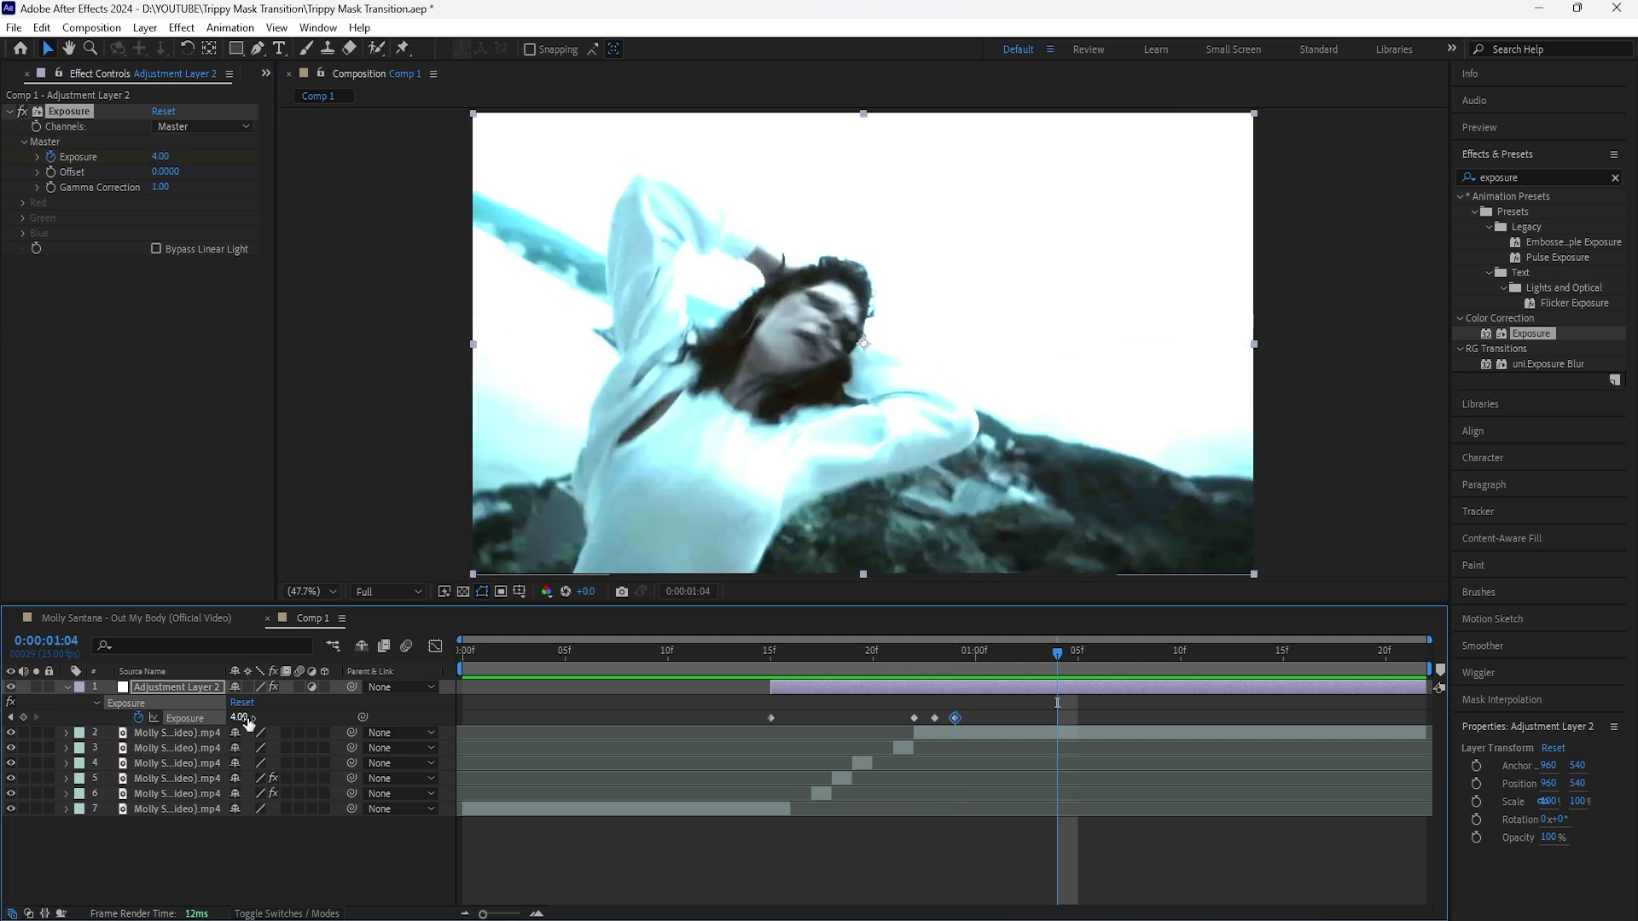
{"action": "left_click", "coordinate": [243, 717]}
{"action": "type", "text": "0"}
{"action": "key", "text": "Return"}
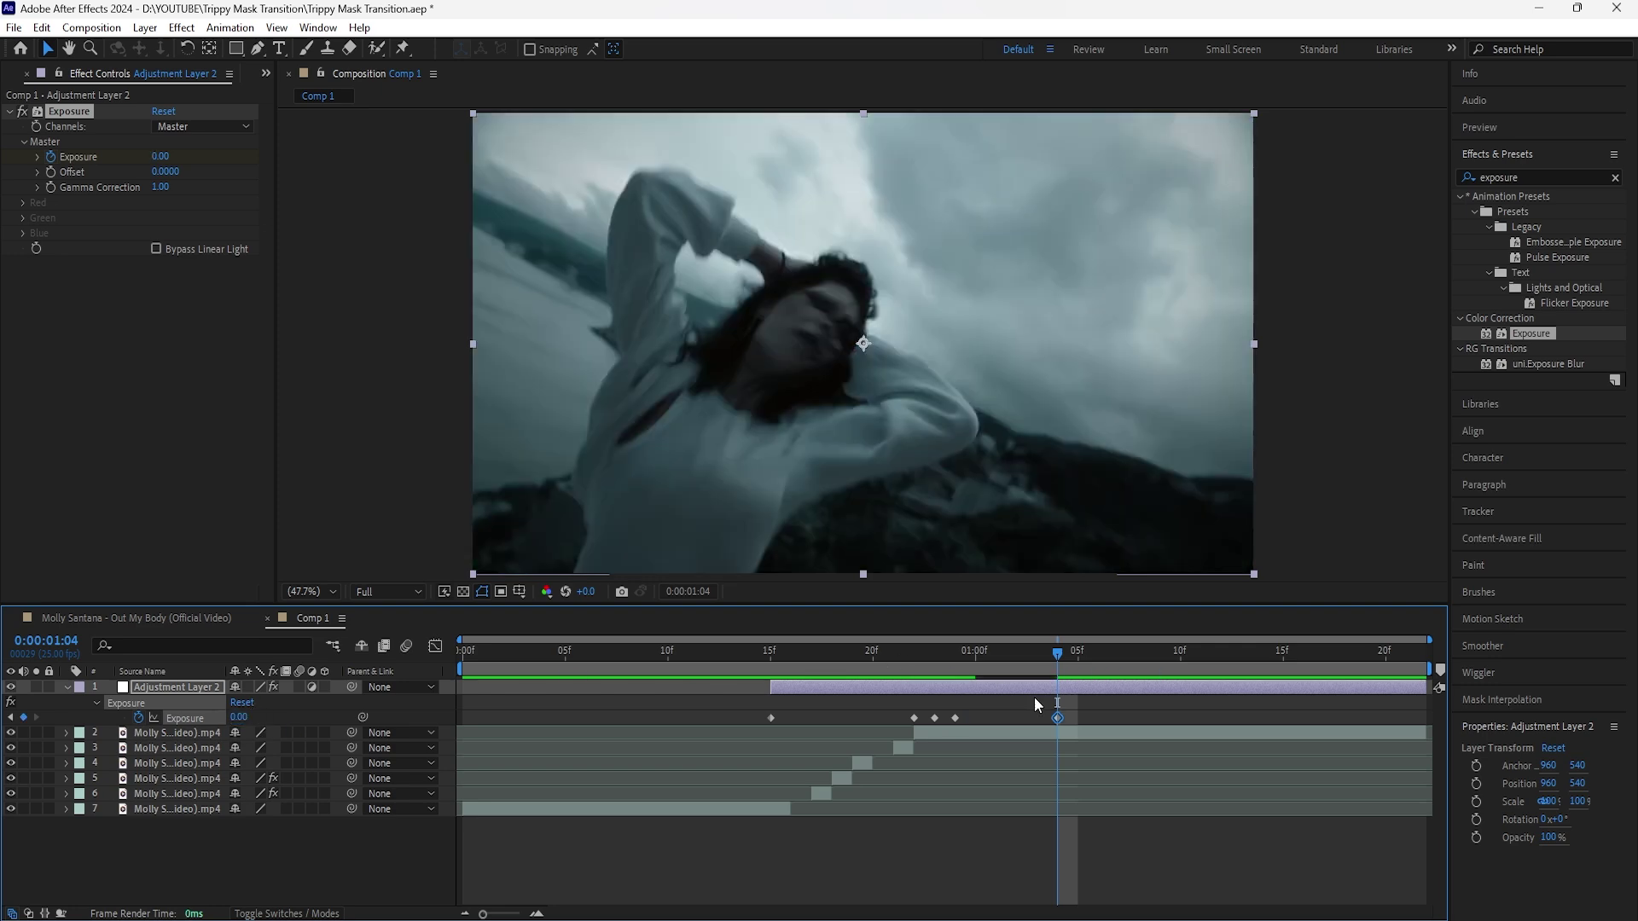
{"action": "key", "text": "F9"}
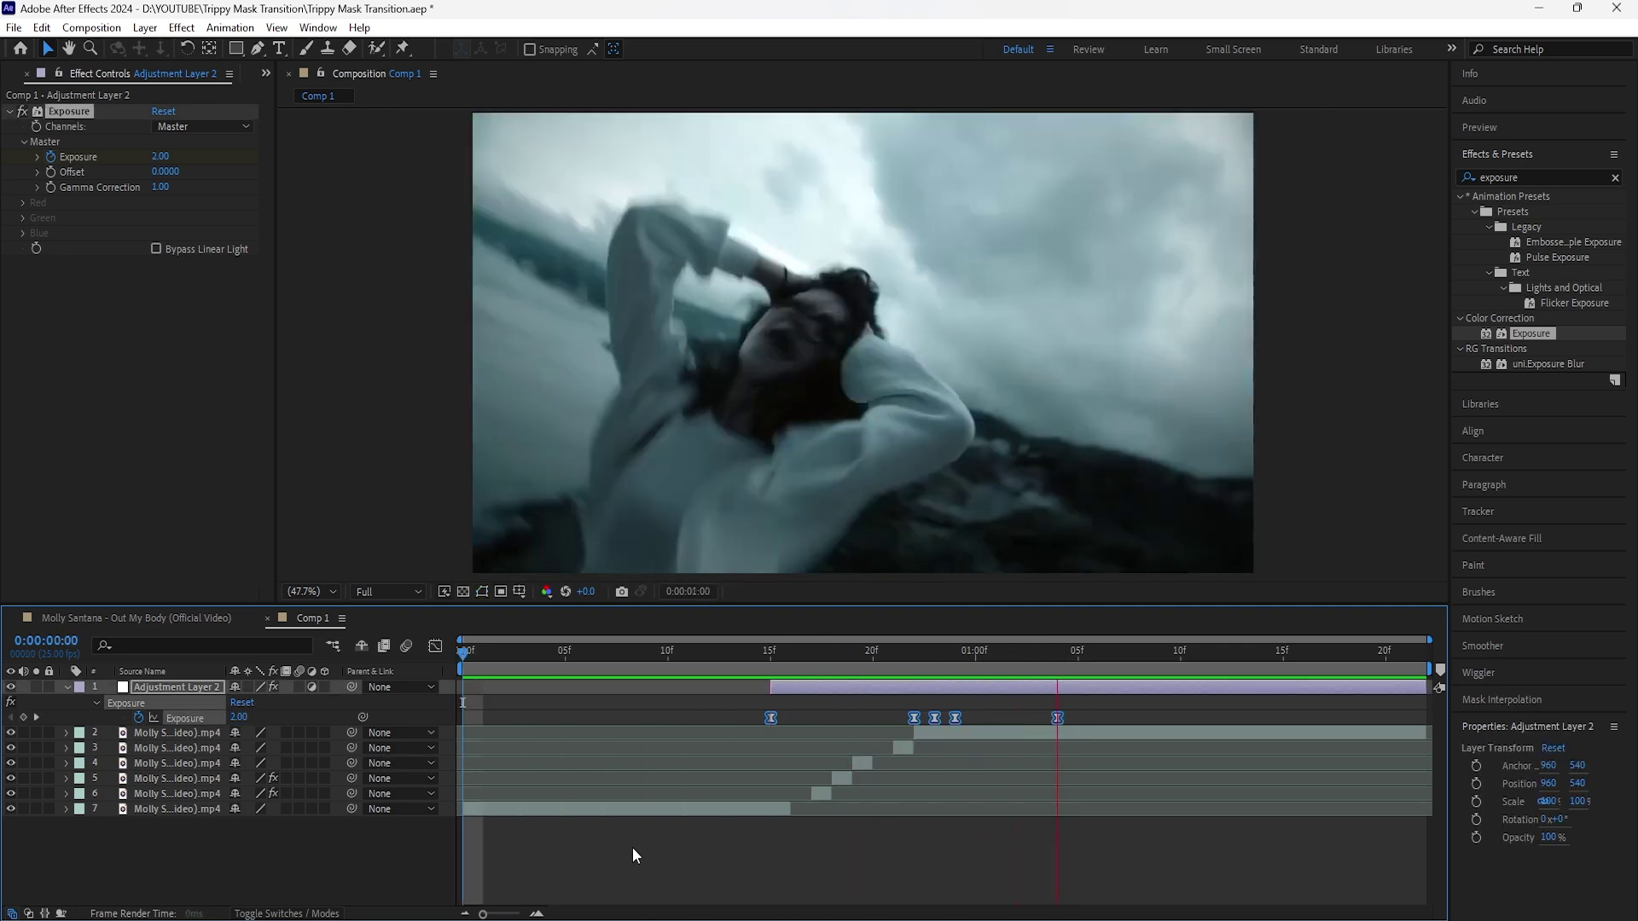